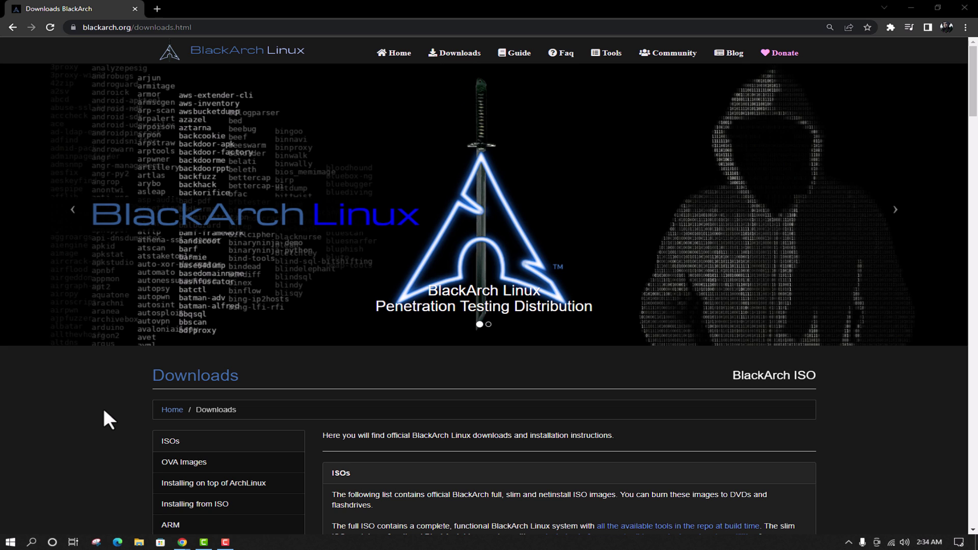
Browse the downloads page's ISOs, Installing from ISO and ARM sections.
{"action": "scroll", "coordinate": [104, 411], "scroll_direction": "down", "scroll_amount": 3}
{"action": "scroll", "coordinate": [103, 411], "scroll_direction": "down", "scroll_amount": 2}
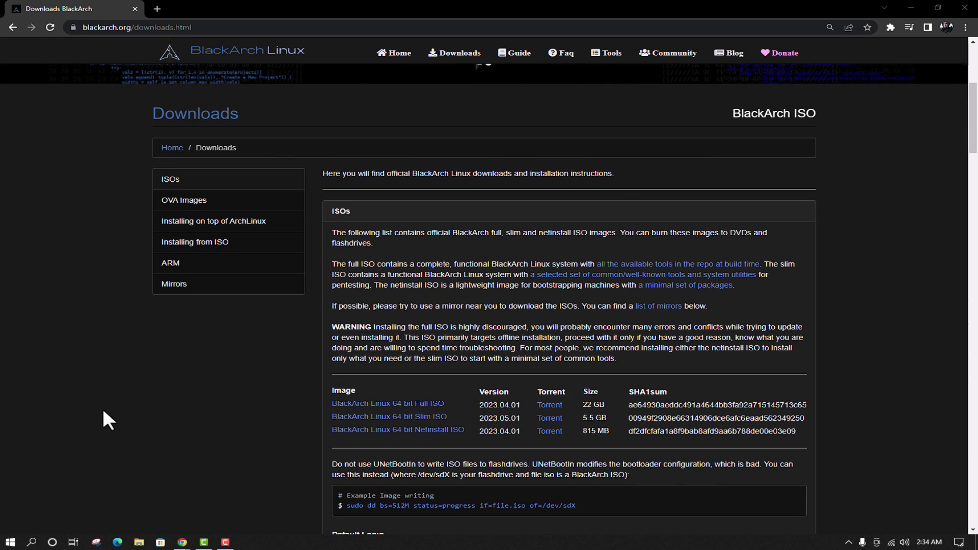
{"action": "left_click", "coordinate": [189, 180]}
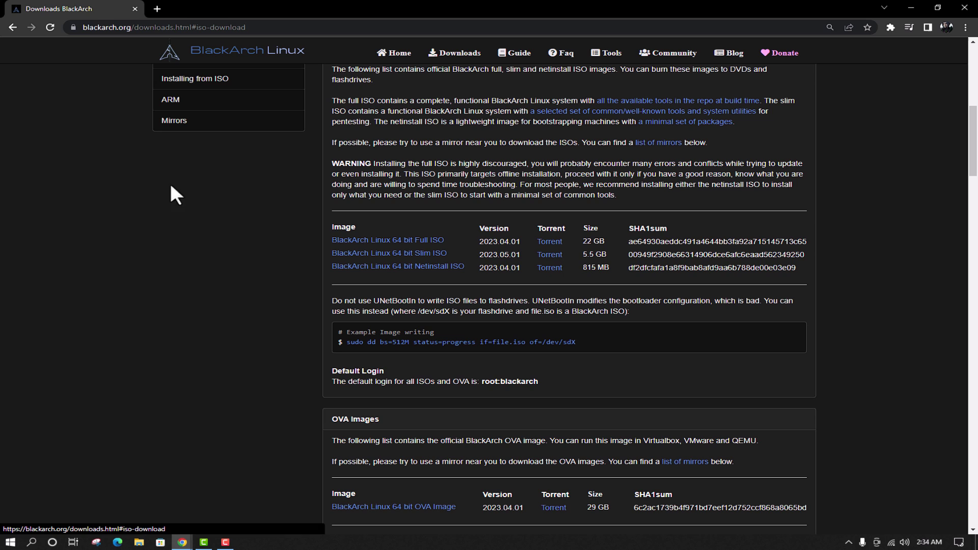
{"action": "scroll", "coordinate": [196, 345], "scroll_direction": "up", "scroll_amount": 3}
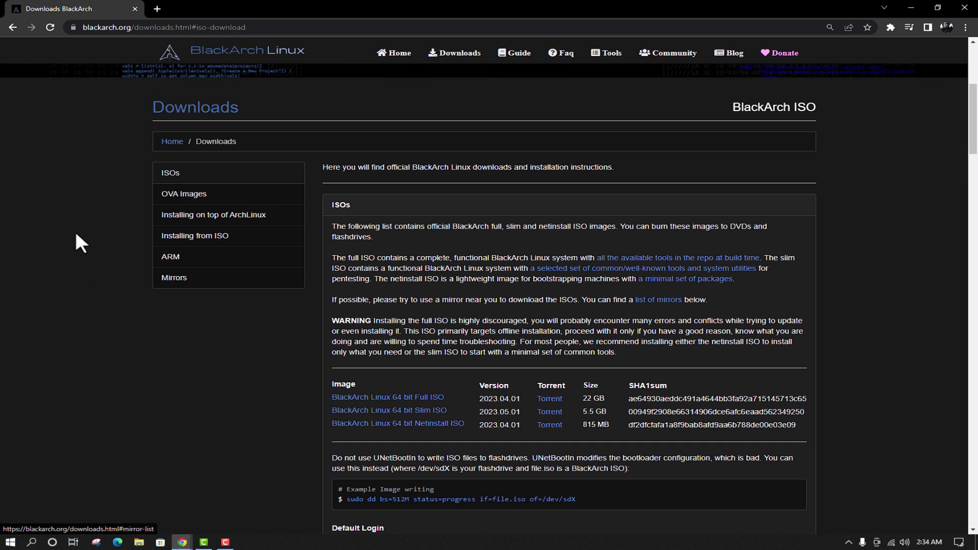
{"action": "left_click", "coordinate": [212, 235]}
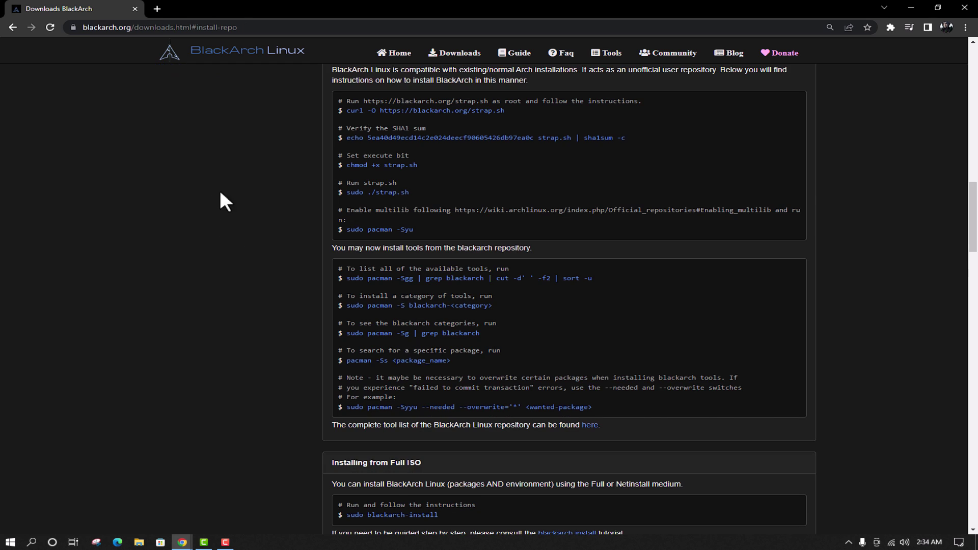
{"action": "scroll", "coordinate": [214, 255], "scroll_direction": "up", "scroll_amount": 15}
{"action": "left_click", "coordinate": [186, 454]}
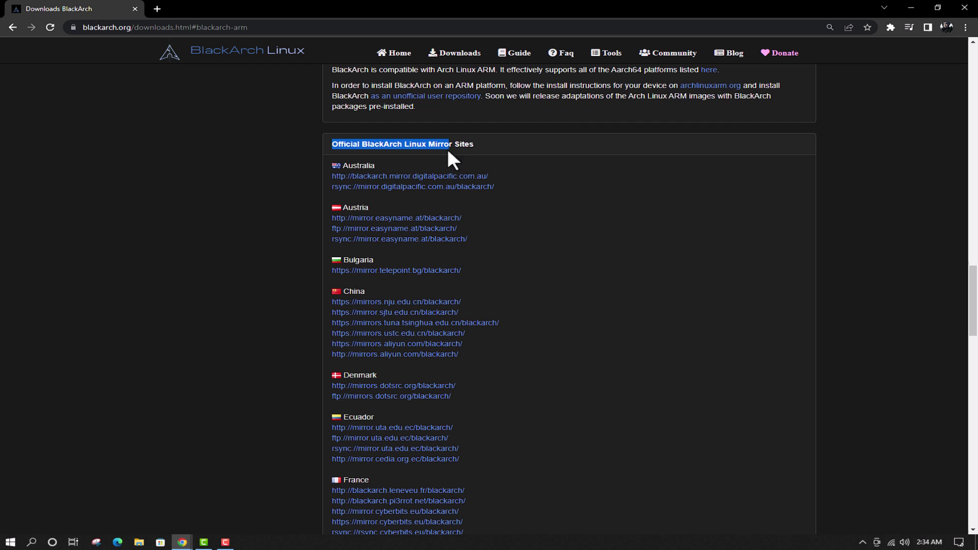
Highlight the 22 GB BlackArch Linux 64 bit Full ISO entry.
{"action": "left_click_drag", "start_coordinate": [448, 148], "coordinate": [527, 141]}
{"action": "left_click", "coordinate": [528, 142]}
{"action": "scroll", "coordinate": [216, 456], "scroll_direction": "up", "scroll_amount": 15}
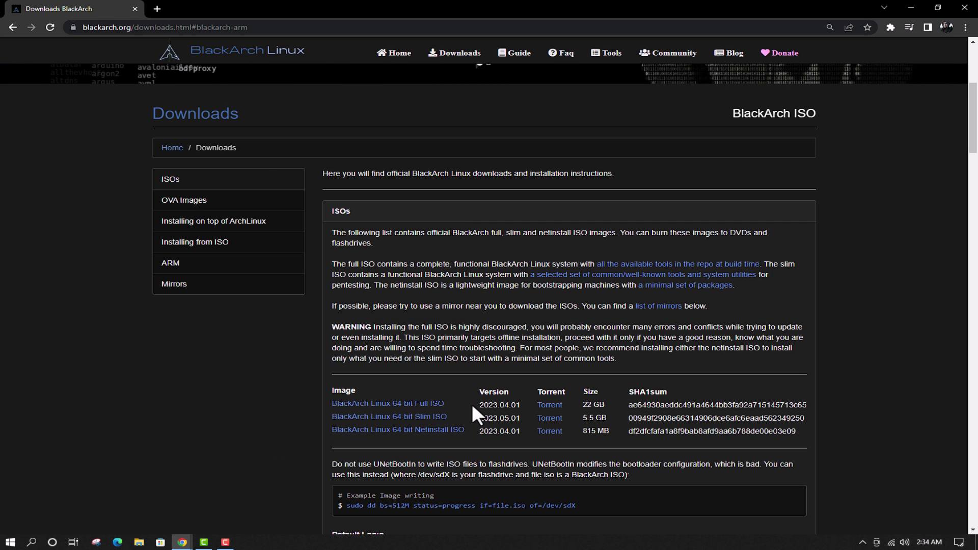
{"action": "left_click_drag", "start_coordinate": [454, 407], "coordinate": [335, 406]}
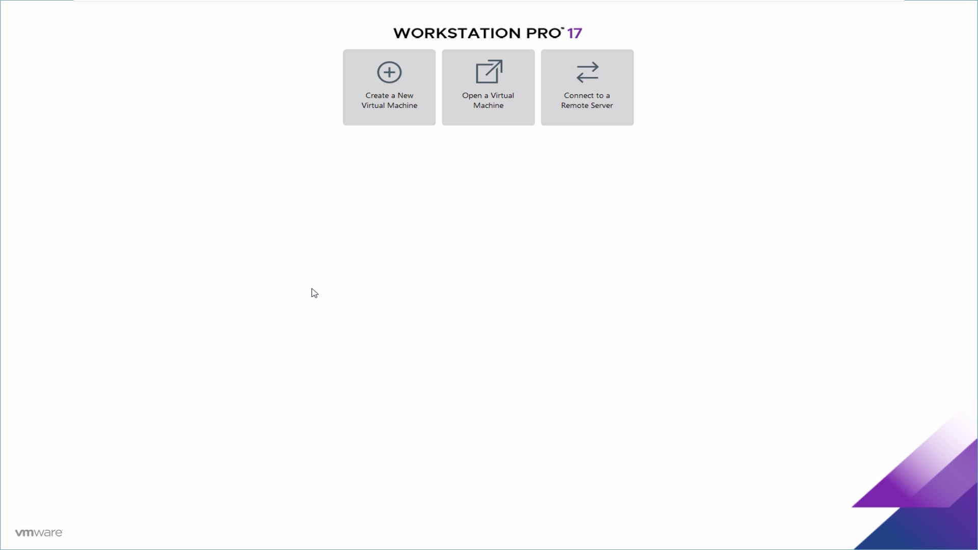
Start a Typical new virtual machine using the BlackArch full ISO as installer image.
{"action": "left_click", "coordinate": [390, 113]}
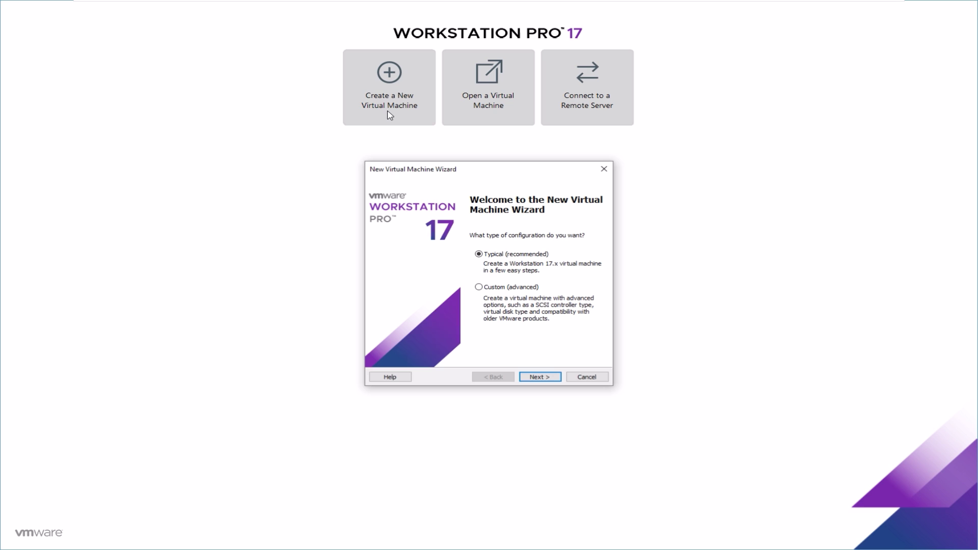
{"action": "left_click", "coordinate": [546, 378]}
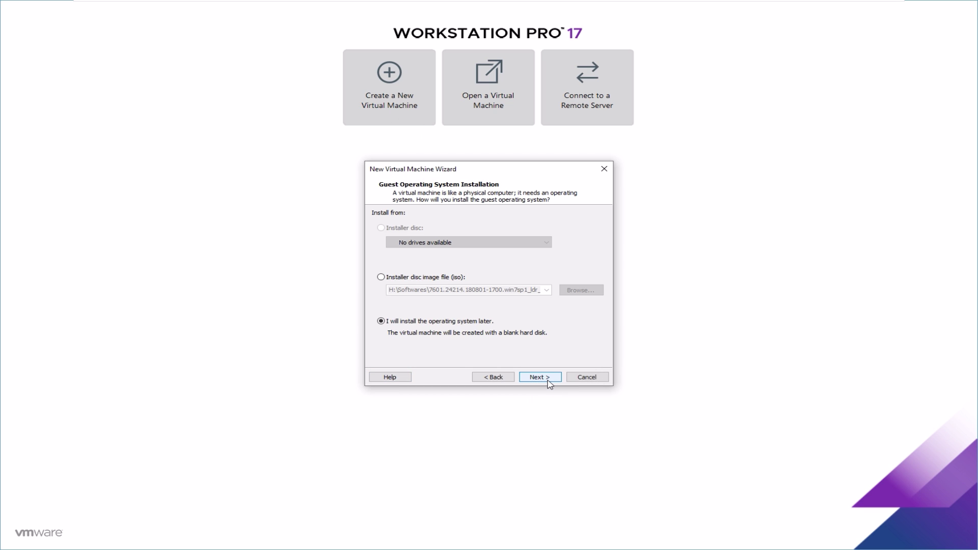
{"action": "left_click", "coordinate": [421, 279]}
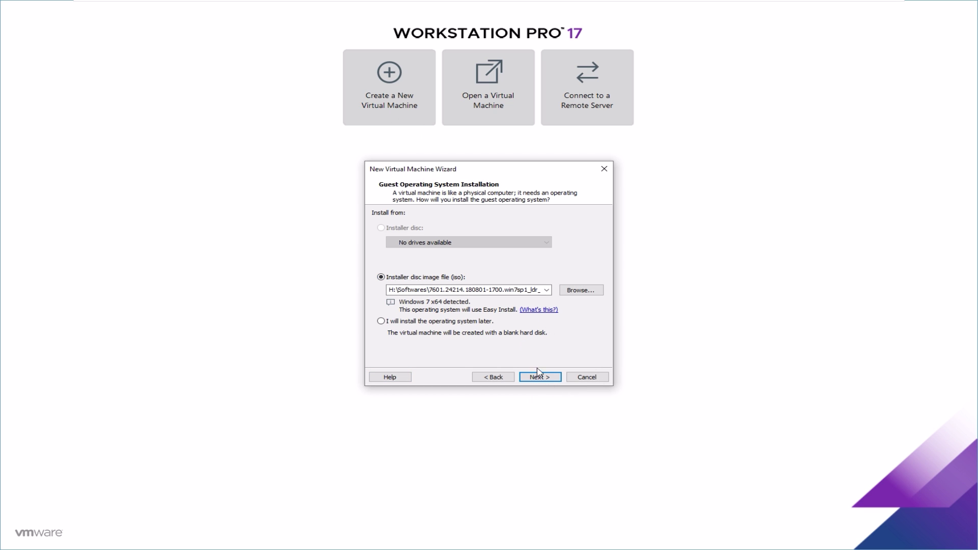
{"action": "left_click", "coordinate": [581, 290]}
{"action": "left_click", "coordinate": [392, 377]}
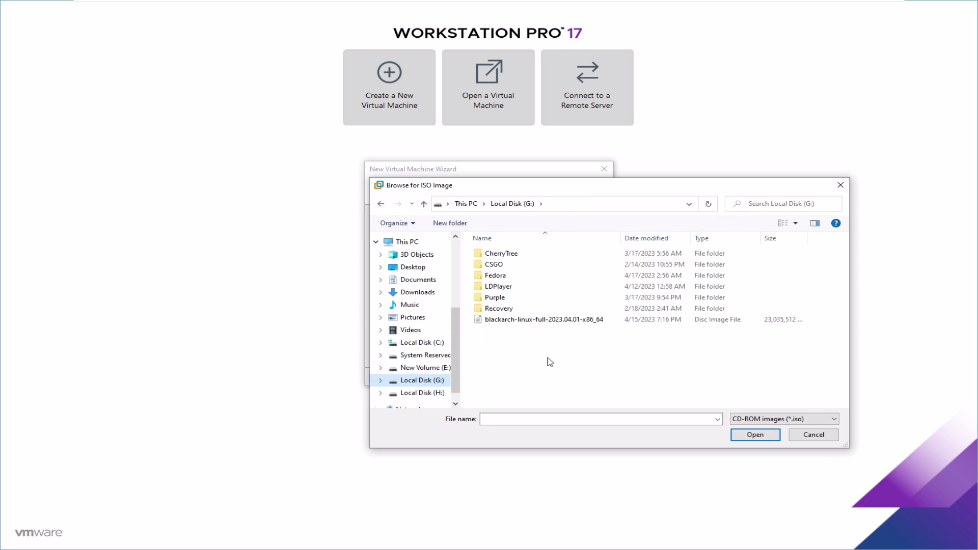
{"action": "double_click", "coordinate": [510, 320]}
{"action": "left_click", "coordinate": [539, 377]}
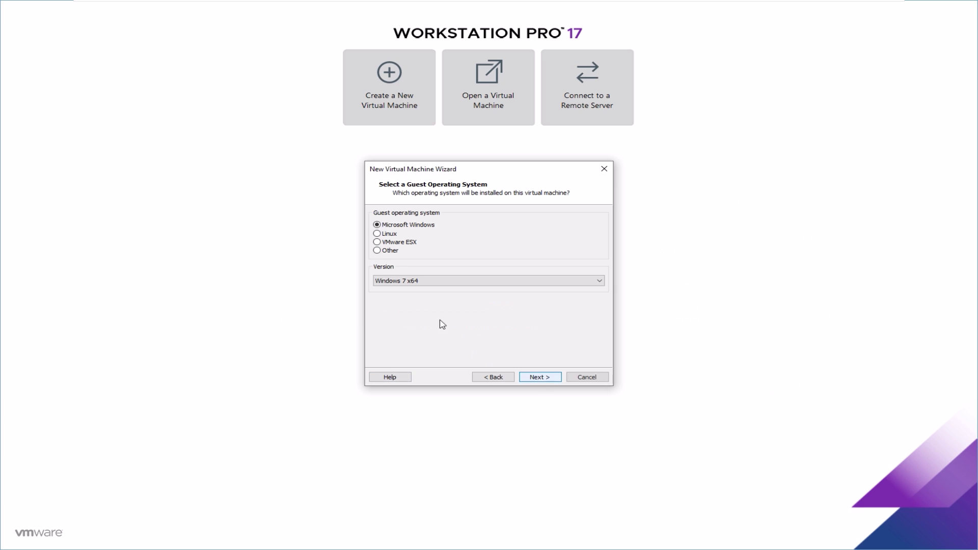
Set the guest OS to Linux, Other Linux 5.x kernel 64-bit, and enter the name 'Blackarch L'.
{"action": "left_click", "coordinate": [377, 234]}
{"action": "left_click", "coordinate": [408, 281]}
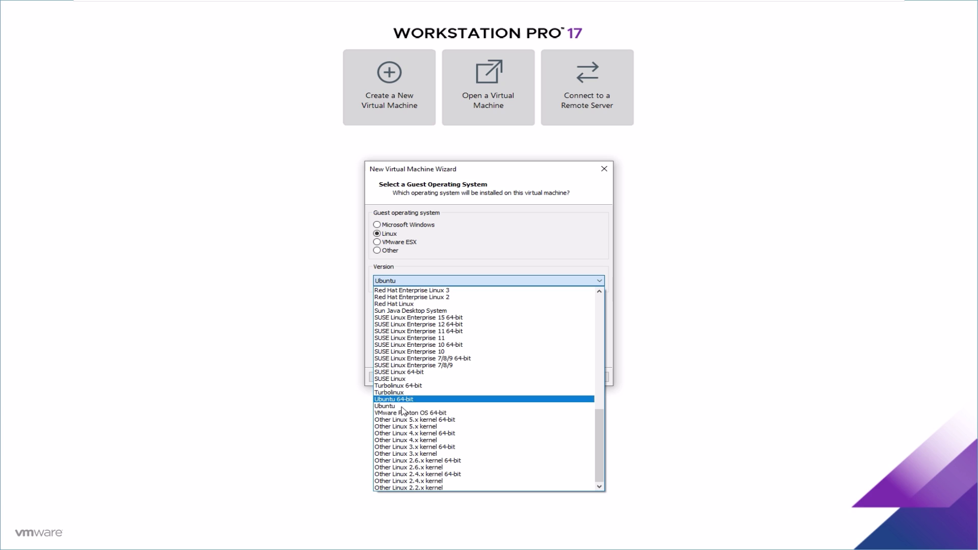
{"action": "left_click", "coordinate": [406, 420]}
{"action": "left_click", "coordinate": [532, 377]}
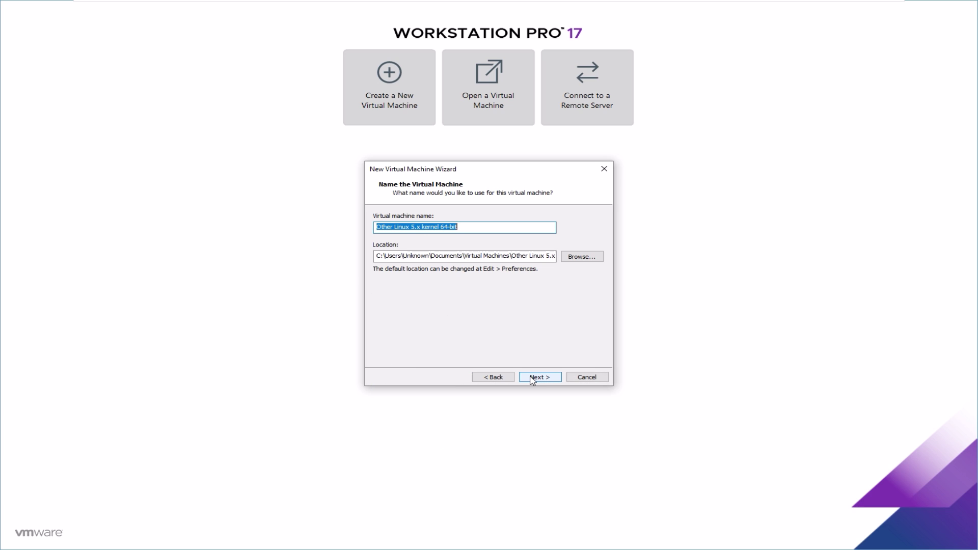
{"action": "type", "text": "Blackarch L"}
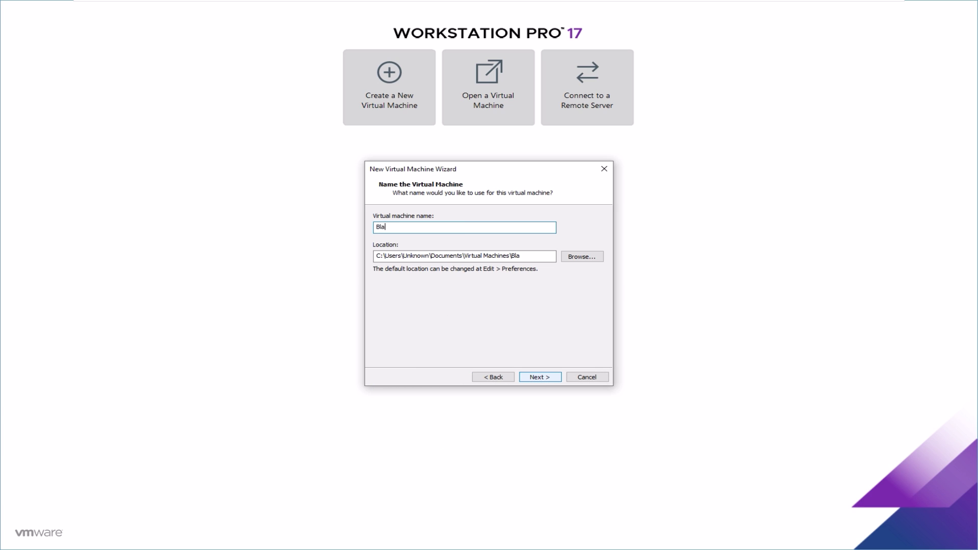
Store the VM in a new 'BlackArch Linux' folder and give it an 80 GB disk.
{"action": "left_click", "coordinate": [583, 256]}
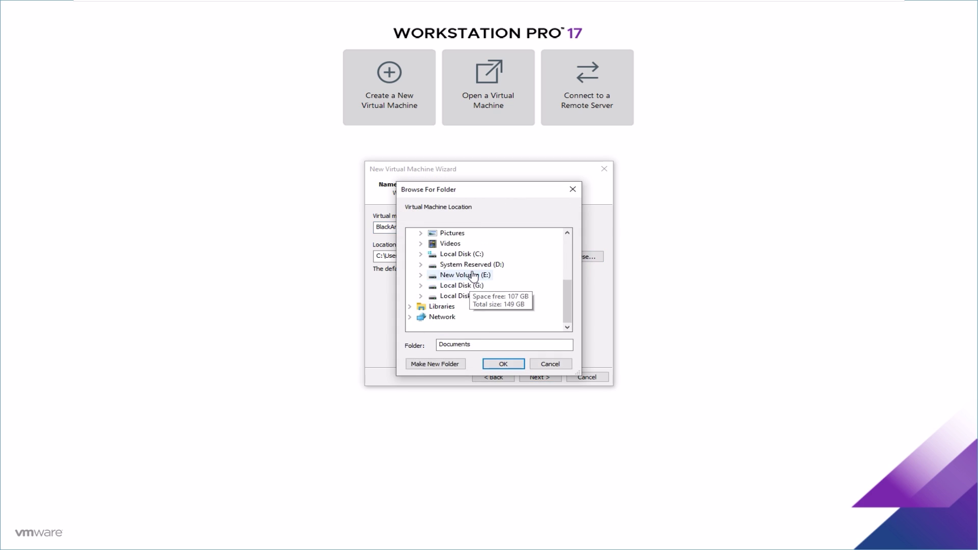
{"action": "left_click", "coordinate": [436, 364]}
{"action": "type", "text": "BlackArch Linux"}
{"action": "key", "text": "Return"}
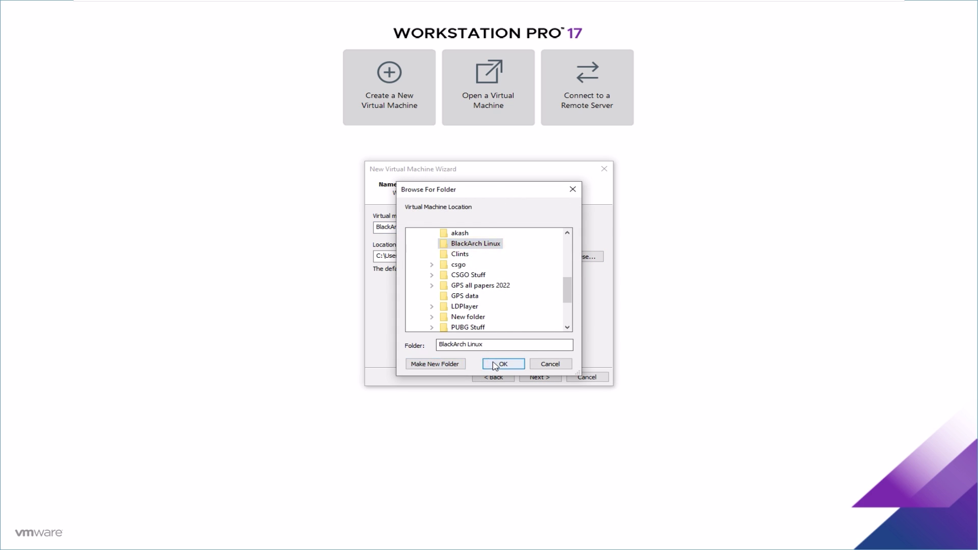
{"action": "left_click", "coordinate": [503, 364]}
{"action": "left_click", "coordinate": [541, 377]}
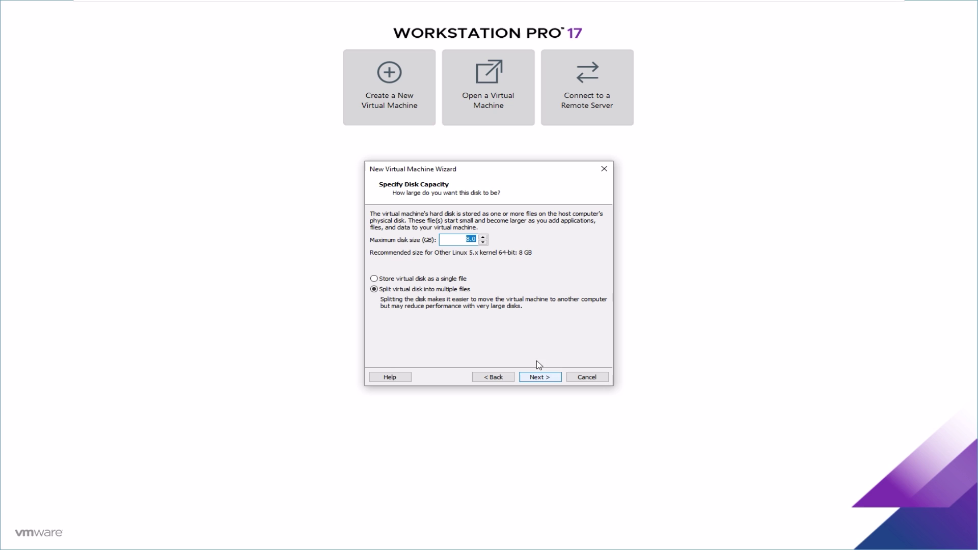
{"action": "type", "text": "80"}
{"action": "left_click", "coordinate": [546, 378]}
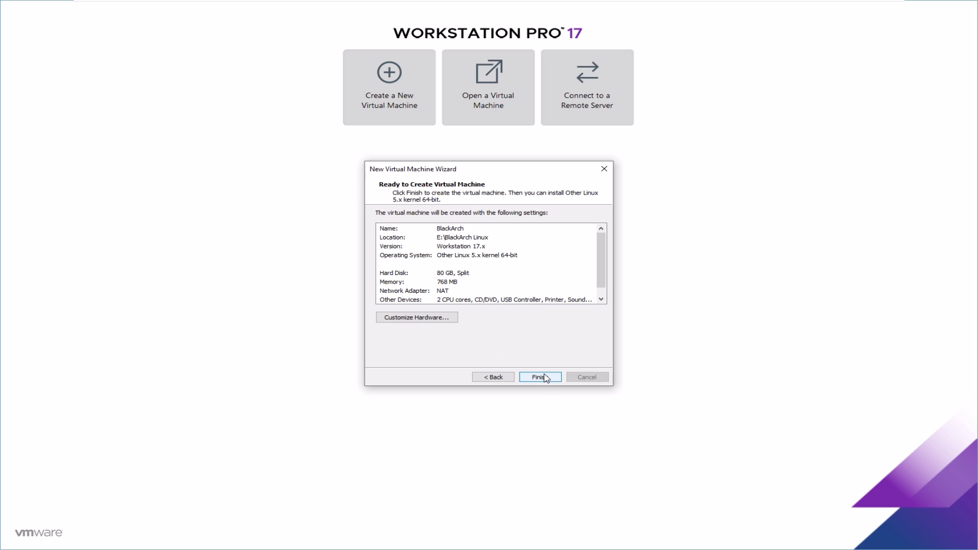
Set memory to 2048 MB, finish the wizard, and power on the BlackArch VM.
{"action": "left_click", "coordinate": [431, 317]}
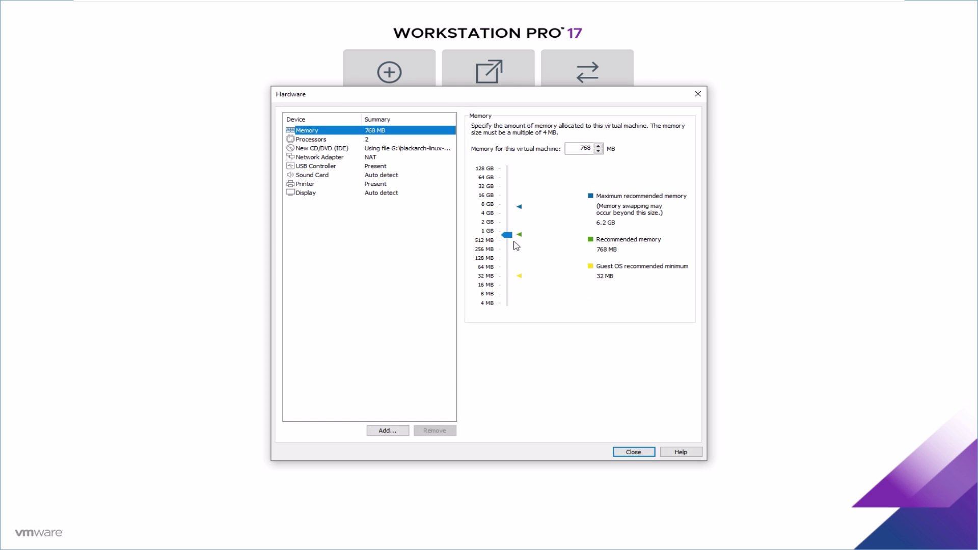
{"action": "left_click_drag", "start_coordinate": [508, 235], "coordinate": [515, 223]}
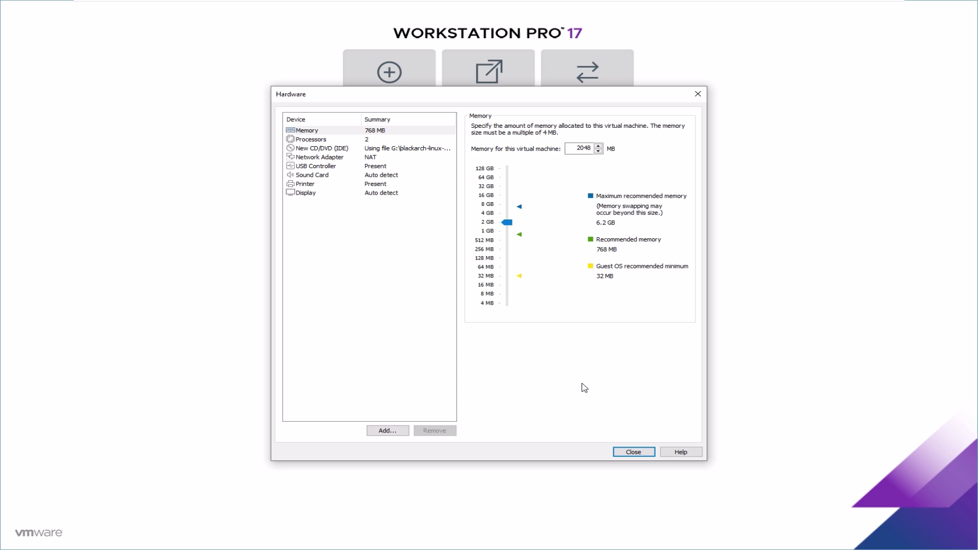
{"action": "left_click", "coordinate": [635, 452]}
{"action": "left_click", "coordinate": [531, 377]}
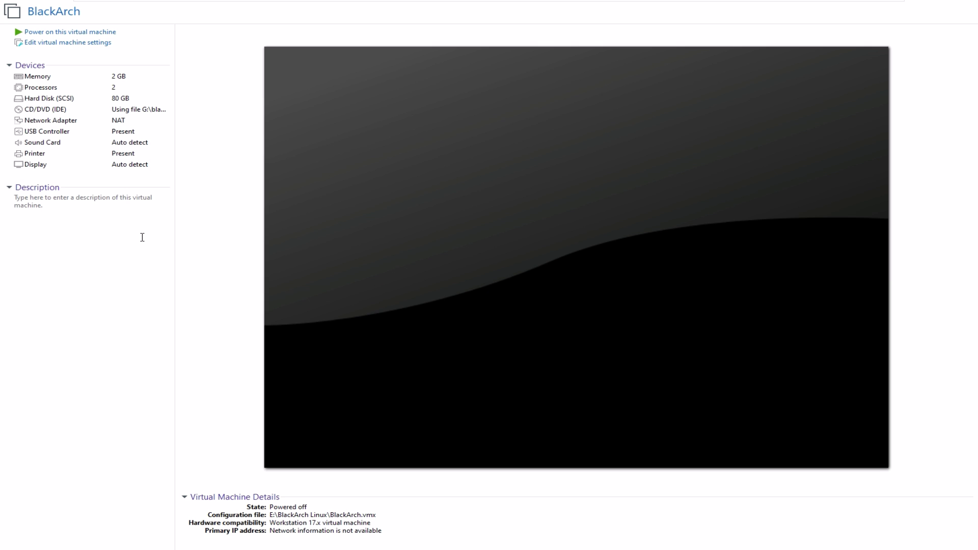
{"action": "left_click", "coordinate": [50, 32]}
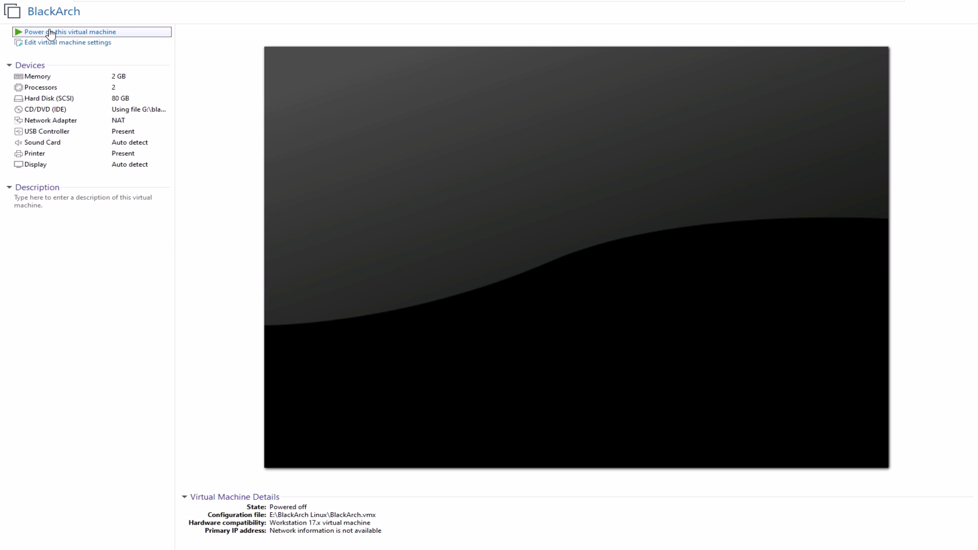
Boot the first BlackArch Full ISO menu entry and log in as root.
{"action": "left_click", "coordinate": [467, 287]}
{"action": "key", "text": "Down"}
{"action": "key", "text": "Down"}
{"action": "key", "text": "Down"}
{"action": "key", "text": "Down"}
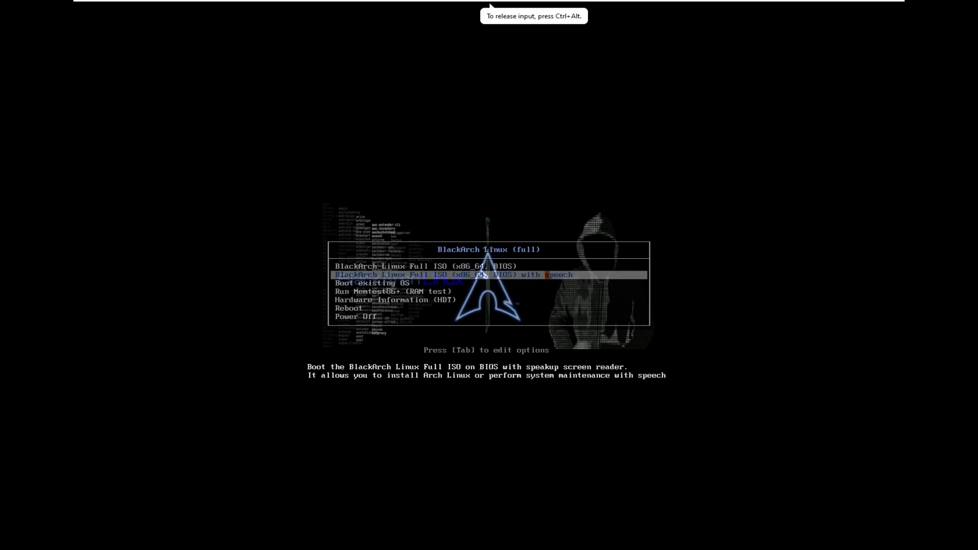
{"action": "key", "text": "Up"}
{"action": "key", "text": "Up"}
{"action": "key", "text": "Up"}
{"action": "key", "text": "Up"}
{"action": "key", "text": "Return"}
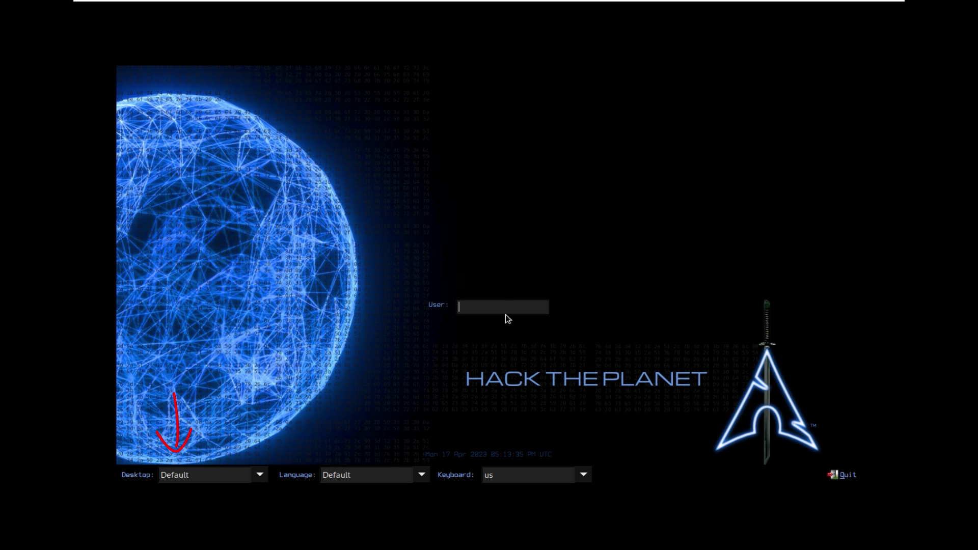
{"action": "type", "text": "root"}
{"action": "key", "text": "Return"}
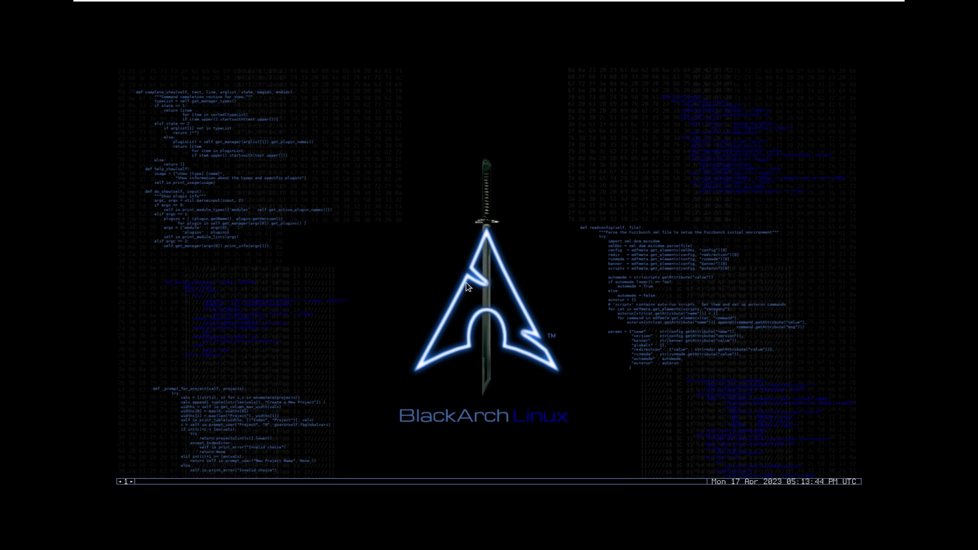
Open a terminal from the desktop's right-click menu and maximize it.
{"action": "right_click", "coordinate": [472, 148]}
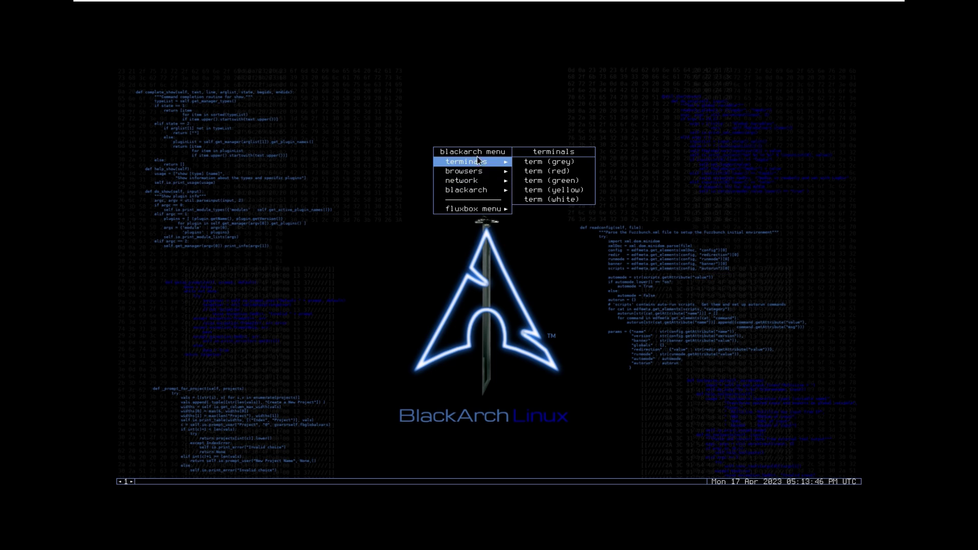
{"action": "mouse_move", "coordinate": [483, 212]}
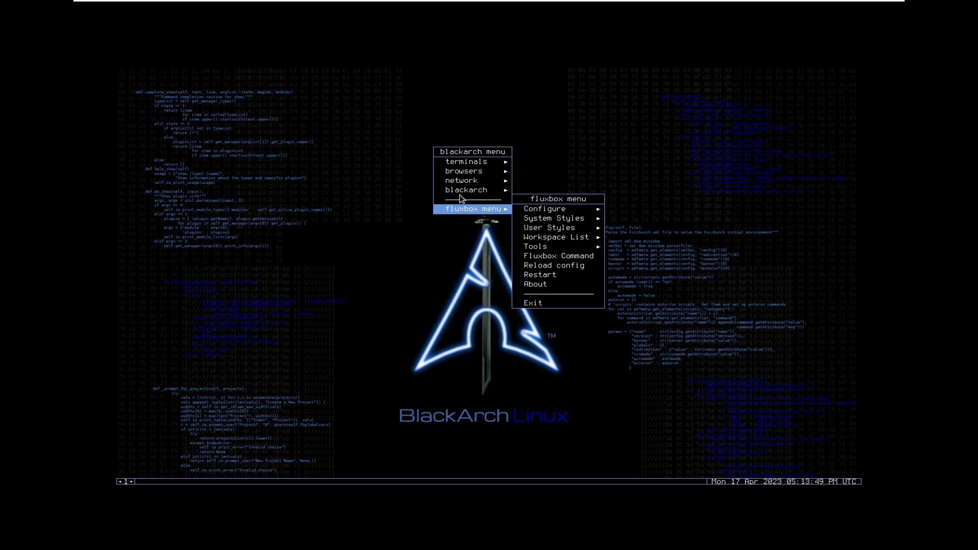
{"action": "mouse_move", "coordinate": [488, 169]}
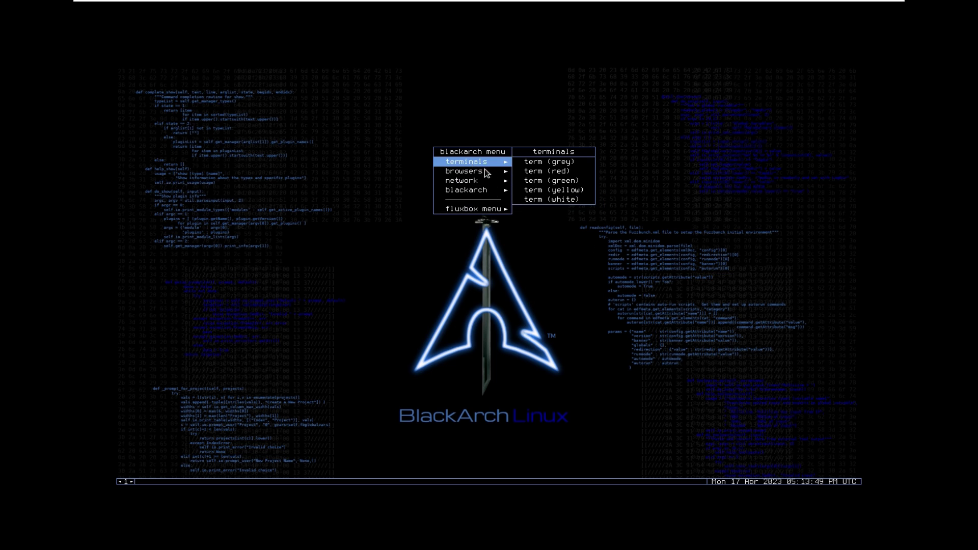
{"action": "left_click", "coordinate": [561, 171]}
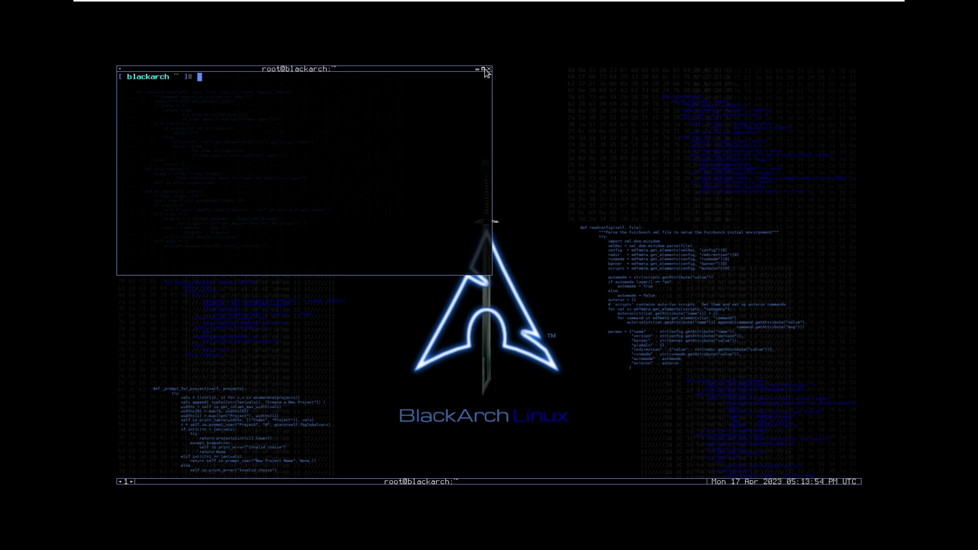
{"action": "left_click", "coordinate": [483, 68]}
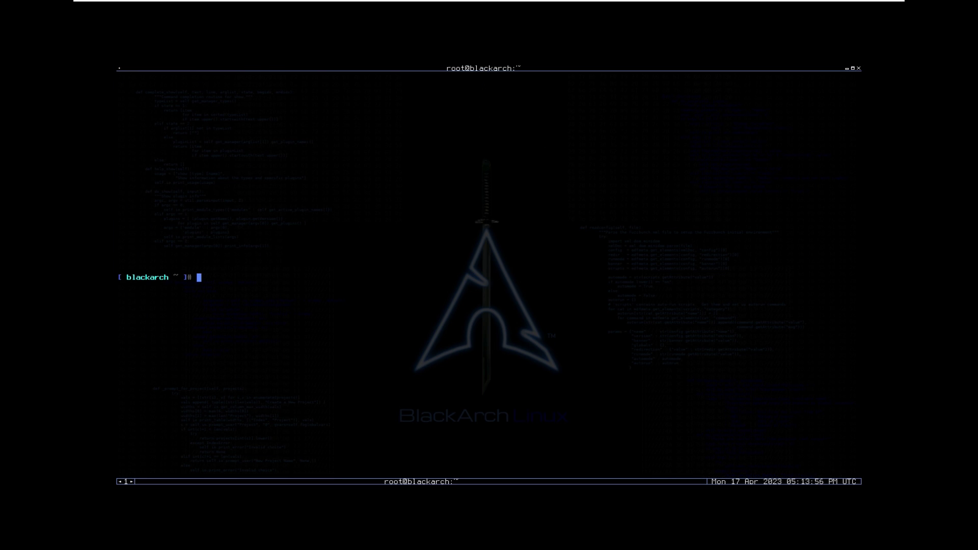
Run clear and pacman -Sy, then inspect the mirror resolution errors.
{"action": "type", "text": "clear"}
{"action": "key", "text": "Return"}
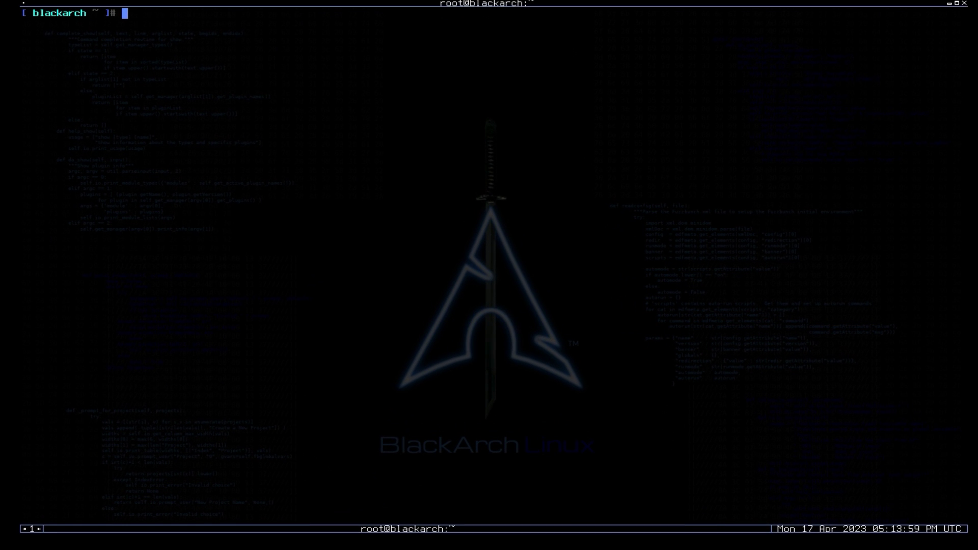
{"action": "type", "text": "pacman -Sy"}
{"action": "key", "text": "Return"}
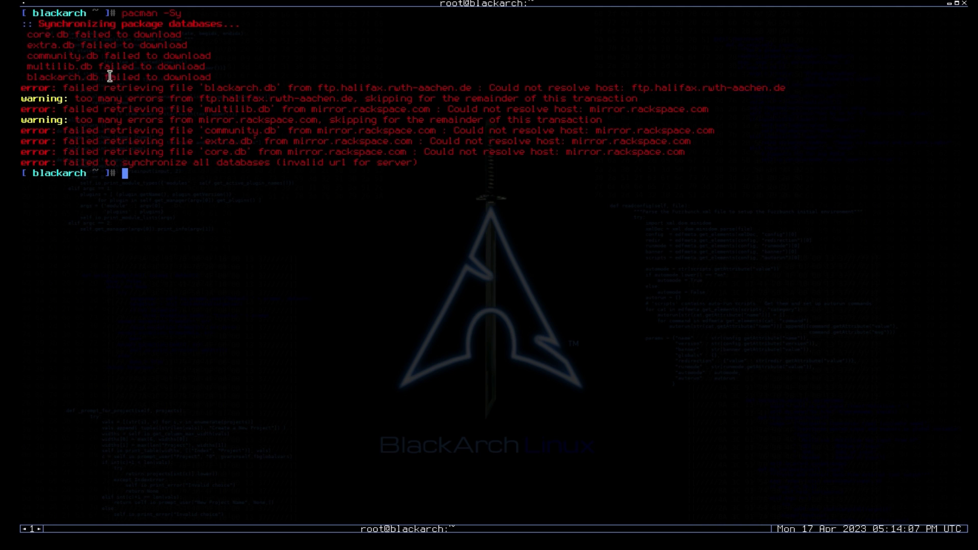
{"action": "left_click_drag", "start_coordinate": [81, 41], "coordinate": [382, 153]}
{"action": "left_click", "coordinate": [461, 214]}
{"action": "double_click", "coordinate": [469, 152]}
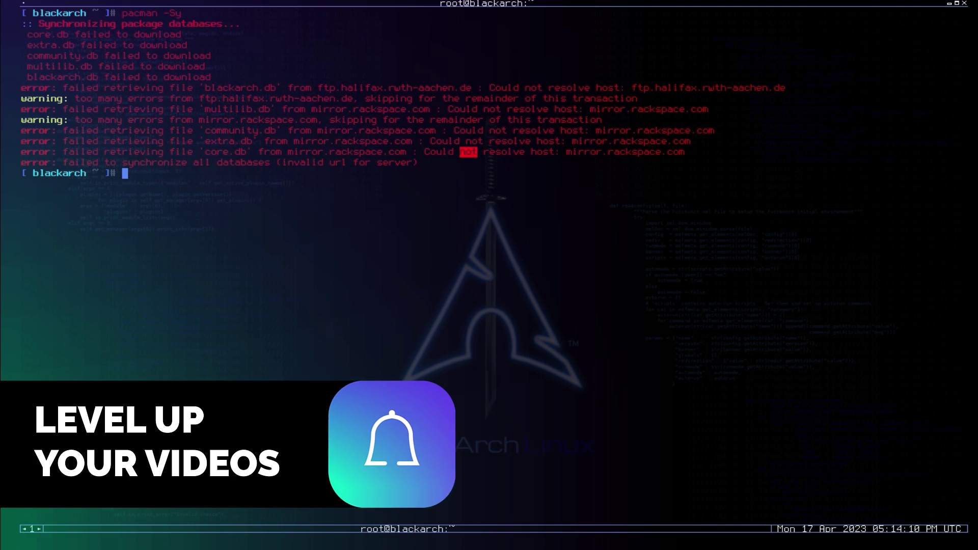
Run dhcpcd, resync with pacman -sy, and launch blackarch-install.
{"action": "type", "text": "dh"}
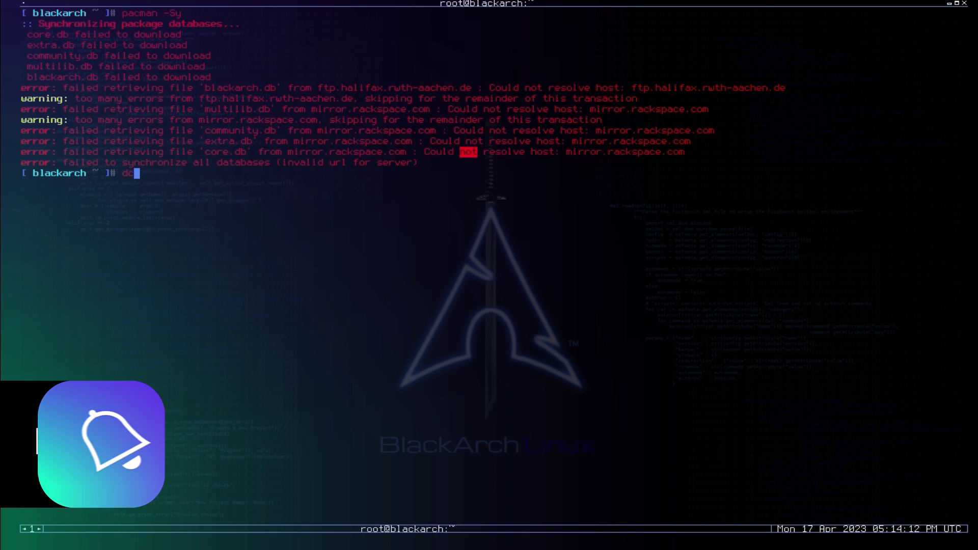
{"action": "type", "text": "cpcd"}
{"action": "key", "text": "Return"}
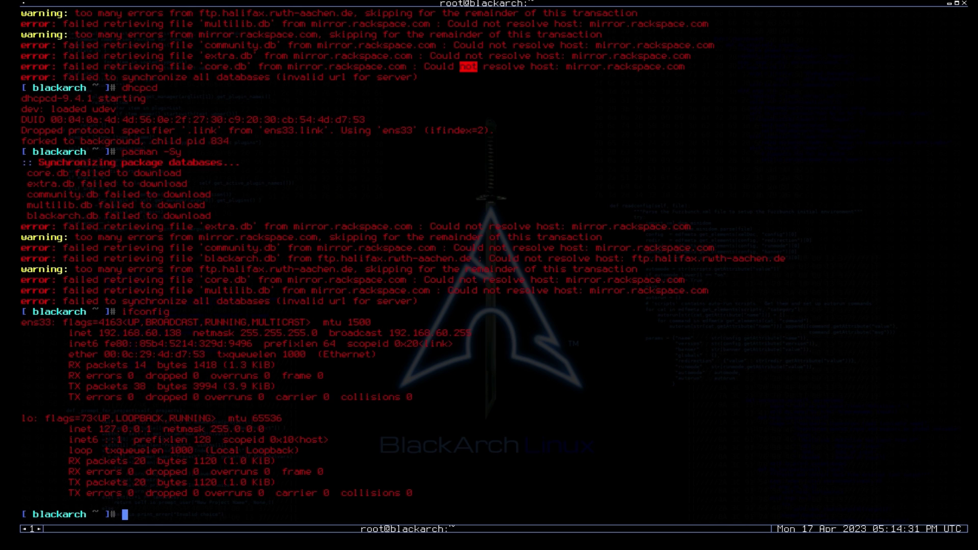
{"action": "type", "text": "pac"}
{"action": "type", "text": "man -sy"}
{"action": "key", "text": "Return"}
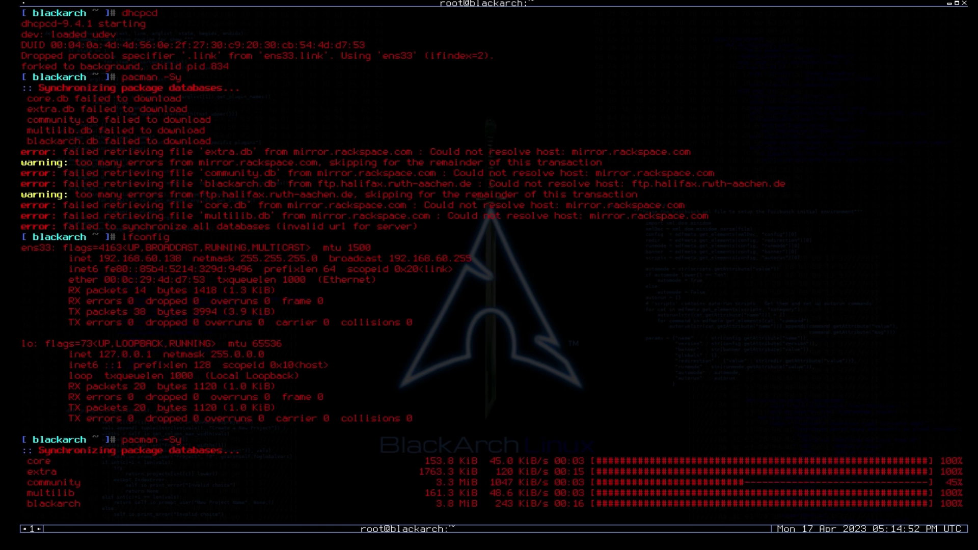
{"action": "type", "text": "blackarch-install"}
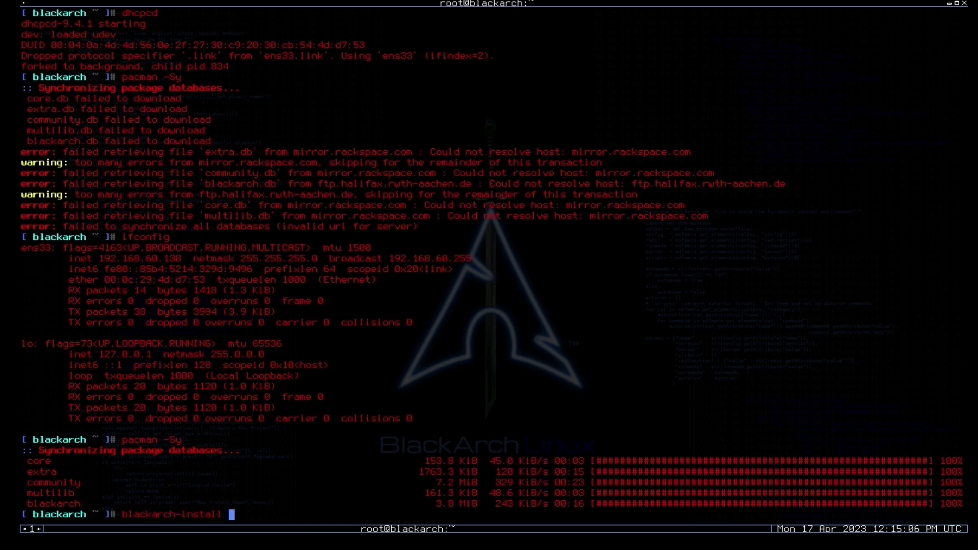
{"action": "key", "text": "Return"}
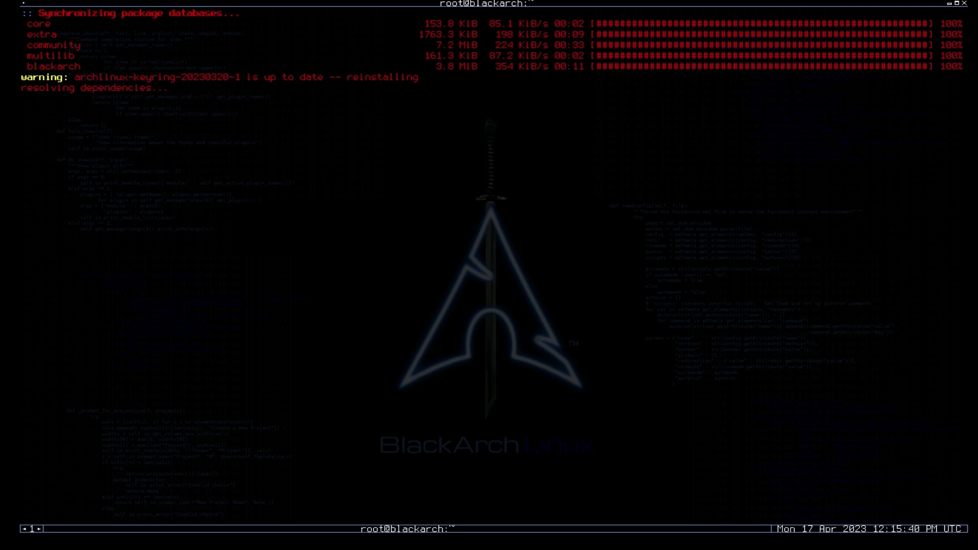
Answer y to install the keyrings and review the installer's installation modes.
{"action": "type", "text": "y"}
{"action": "key", "text": "Return"}
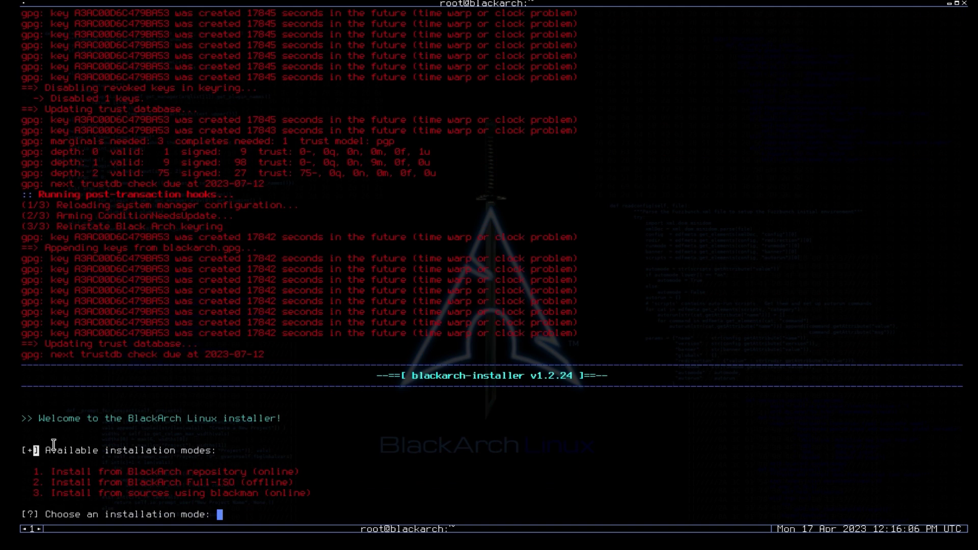
{"action": "left_click_drag", "start_coordinate": [35, 451], "coordinate": [308, 474]}
{"action": "left_click_drag", "start_coordinate": [247, 483], "coordinate": [271, 494]}
Choose installation mode 1 (online repository) and output mode 1.
{"action": "type", "text": "1"}
{"action": "key", "text": "Return"}
{"action": "left_click_drag", "start_coordinate": [56, 132], "coordinate": [228, 163]}
{"action": "type", "text": "1"}
{"action": "key", "text": "Return"}
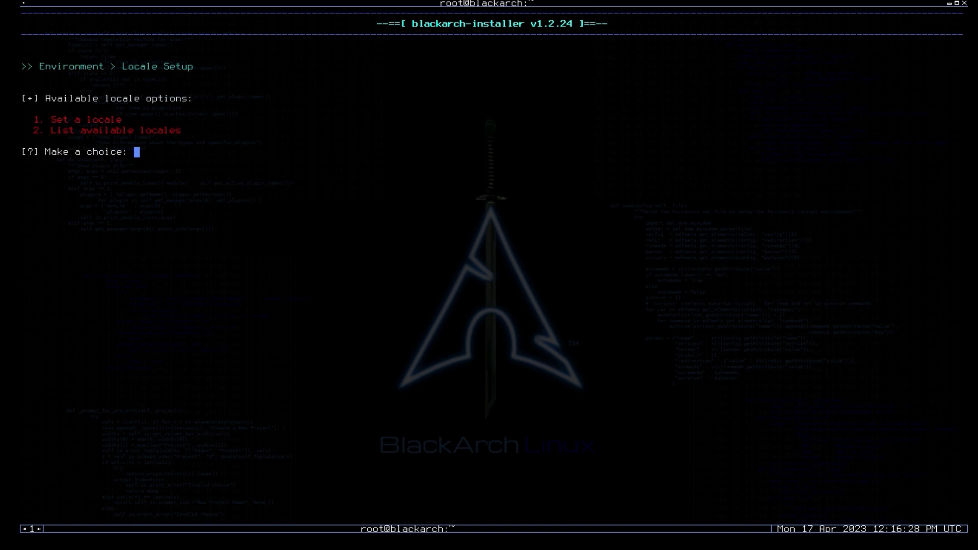
Keep the default en_US.UTF-8 locale and us keymap.
{"action": "type", "text": "1"}
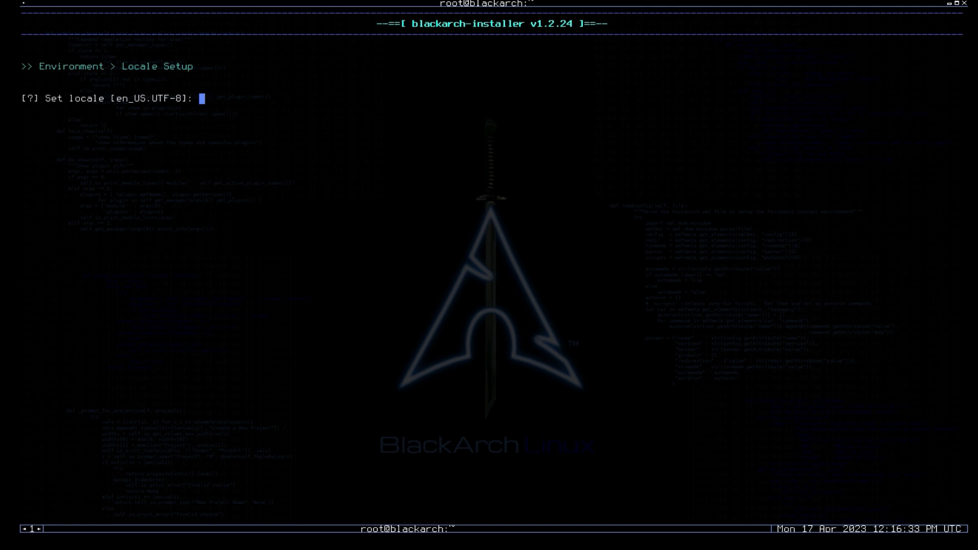
{"action": "key", "text": "Return"}
{"action": "left_click_drag", "start_coordinate": [122, 100], "coordinate": [189, 100]}
{"action": "key", "text": "Return"}
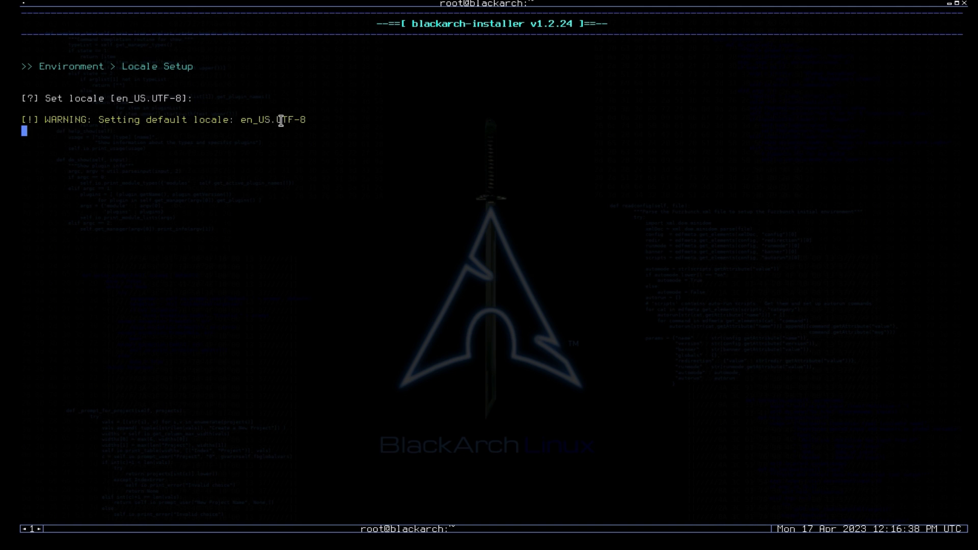
{"action": "type", "text": "1"}
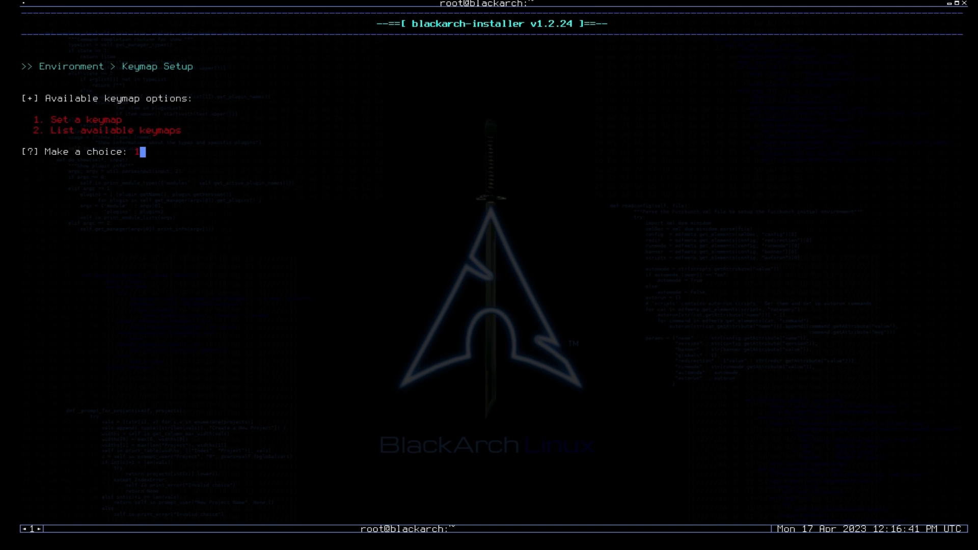
{"action": "left_click_drag", "start_coordinate": [118, 117], "coordinate": [76, 116]}
{"action": "left_click", "coordinate": [212, 170]}
{"action": "key", "text": "Return"}
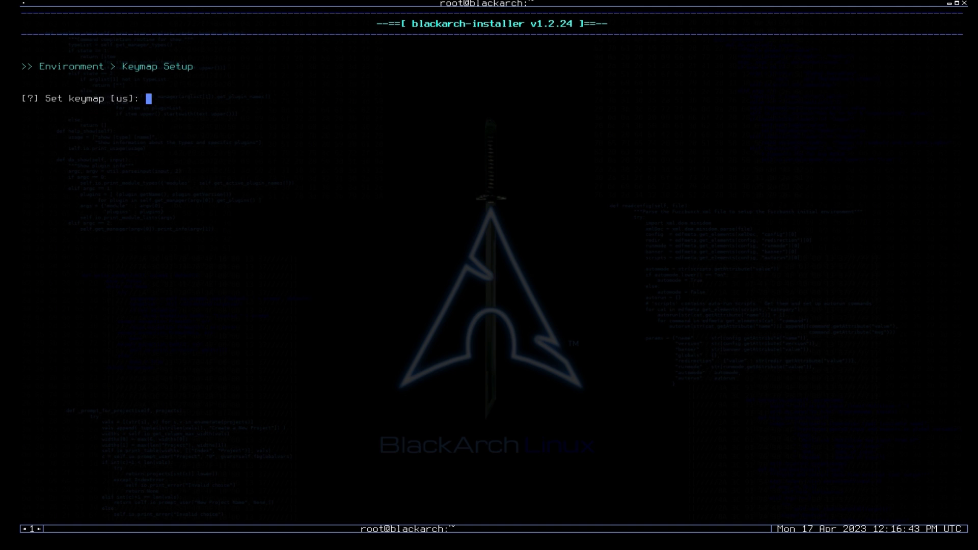
{"action": "key", "text": "Return"}
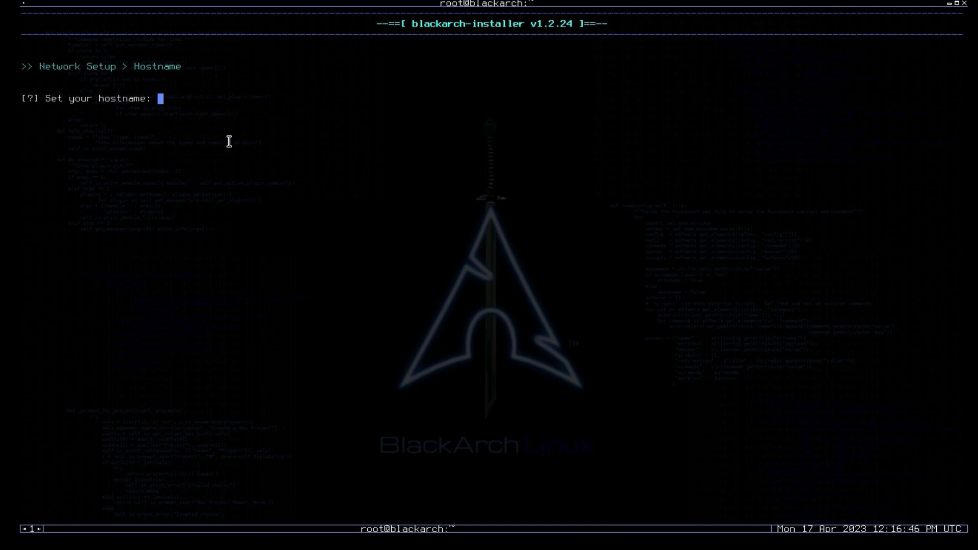
Set the hostname to Blackarch.
{"action": "left_click_drag", "start_coordinate": [83, 99], "coordinate": [203, 115]}
{"action": "left_click", "coordinate": [203, 115]}
{"action": "type", "text": "Blackarch"}
{"action": "key", "text": "Return"}
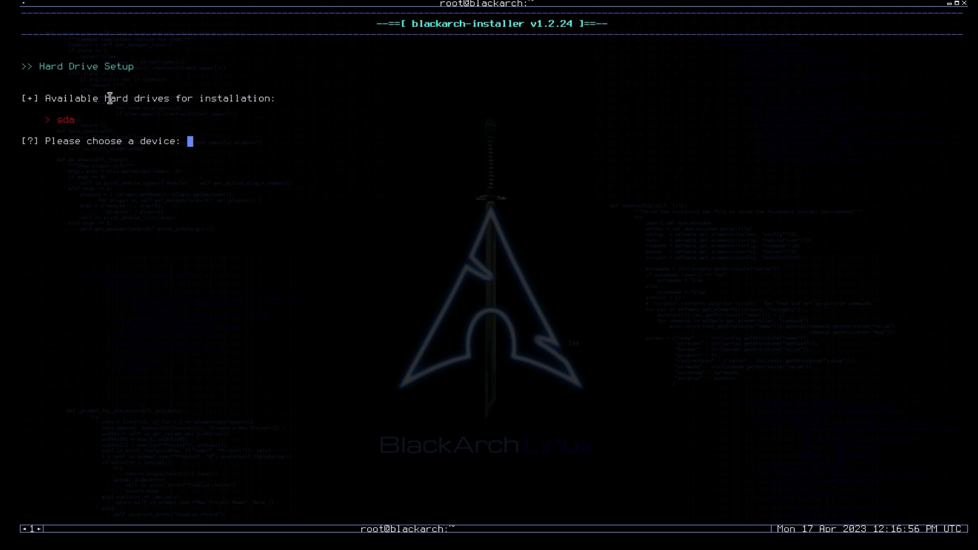
Choose sda as the installation disk.
{"action": "left_click_drag", "start_coordinate": [110, 98], "coordinate": [201, 99]}
{"action": "left_click", "coordinate": [59, 117]}
{"action": "left_click_drag", "start_coordinate": [51, 118], "coordinate": [87, 120]}
{"action": "left_click", "coordinate": [157, 199]}
{"action": "type", "text": "sda"}
{"action": "key", "text": "Return"}
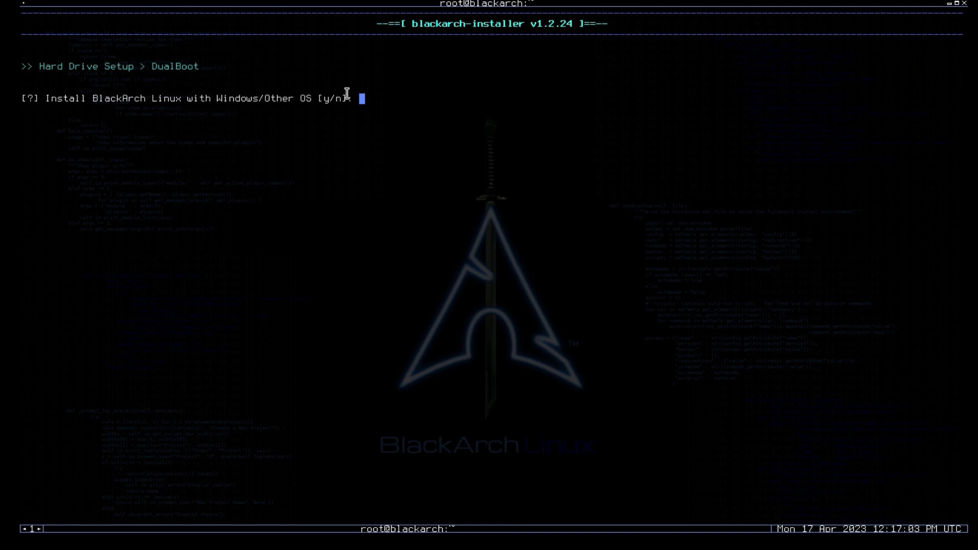
Answer n to the DualBoot prompt.
{"action": "left_click_drag", "start_coordinate": [146, 66], "coordinate": [203, 66]}
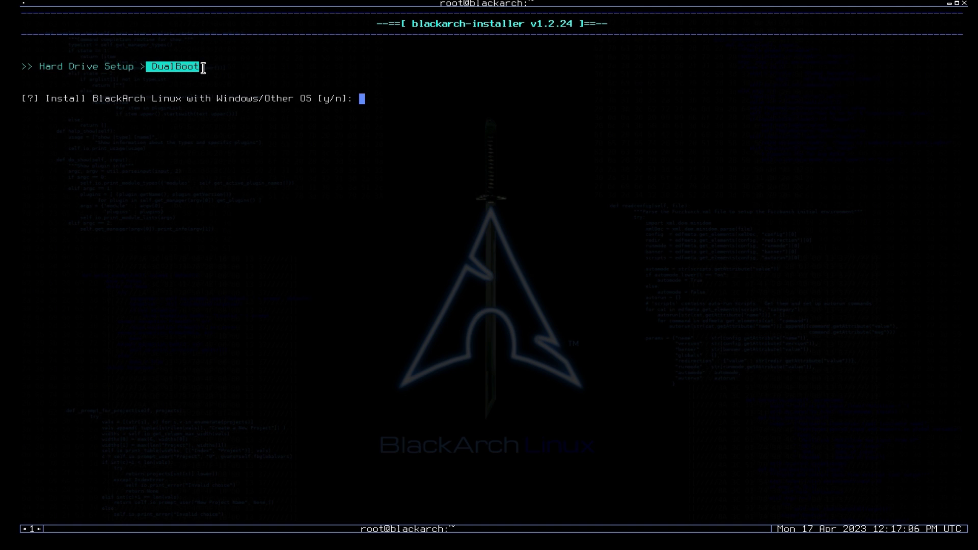
{"action": "left_click", "coordinate": [385, 203]}
{"action": "type", "text": "n"}
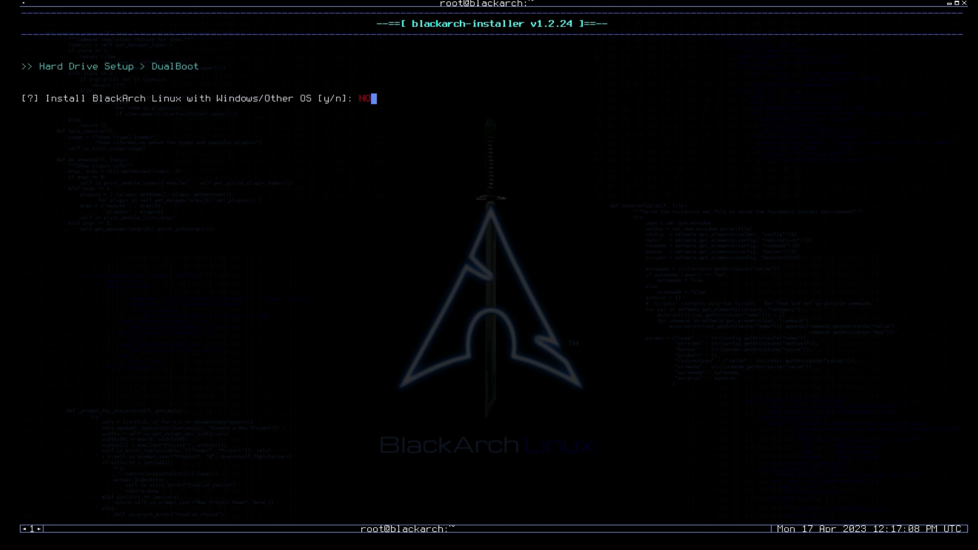
{"action": "key", "text": "BackSpace"}
{"action": "type", "text": "n"}
{"action": "key", "text": "Return"}
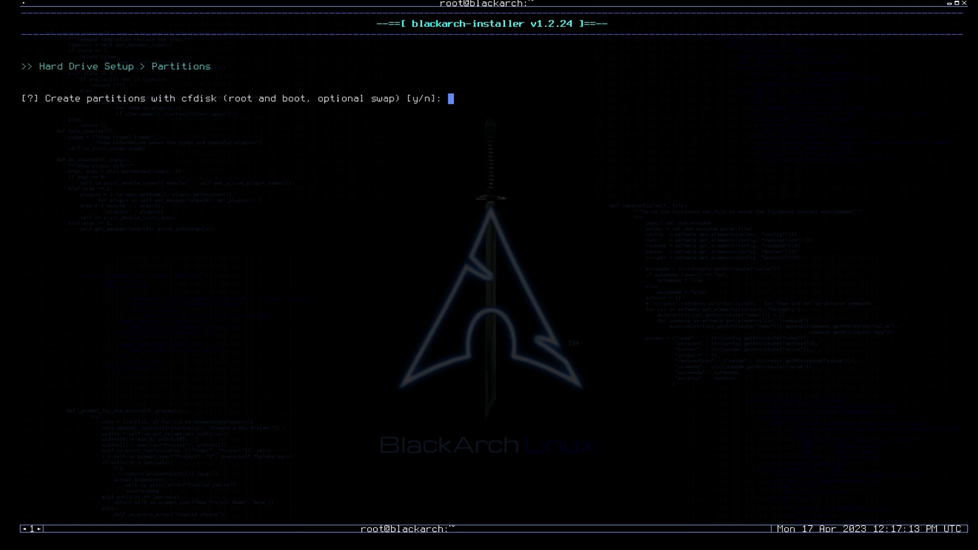
Answer y to partitioning with cfdisk and y to starting from an empty partition table.
{"action": "left_click_drag", "start_coordinate": [43, 66], "coordinate": [207, 72]}
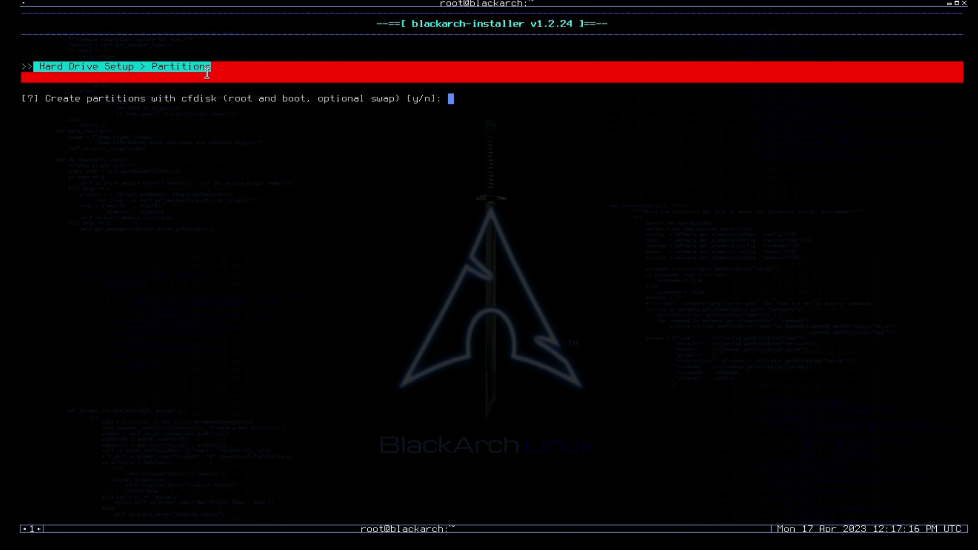
{"action": "type", "text": "y"}
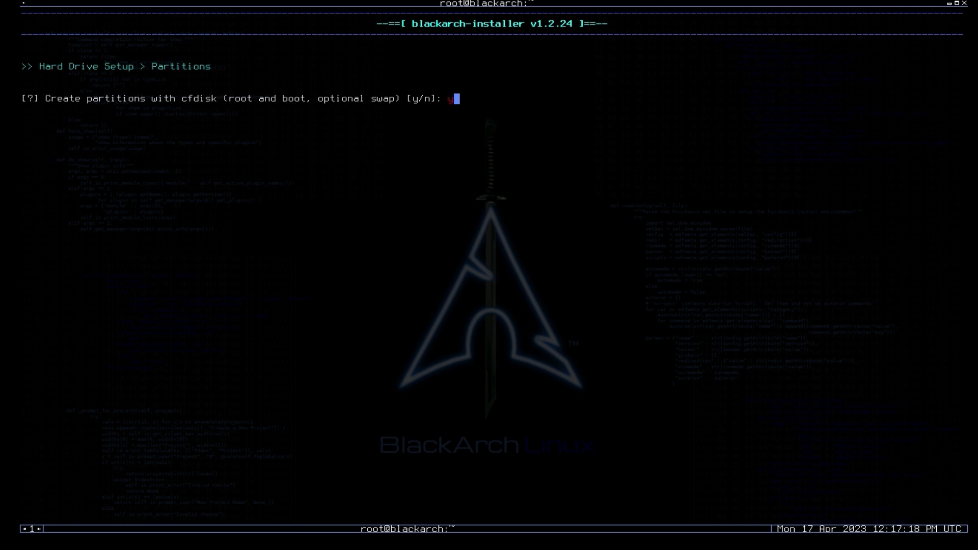
{"action": "key", "text": "Return"}
{"action": "left_click_drag", "start_coordinate": [308, 98], "coordinate": [395, 102]}
{"action": "type", "text": "y"}
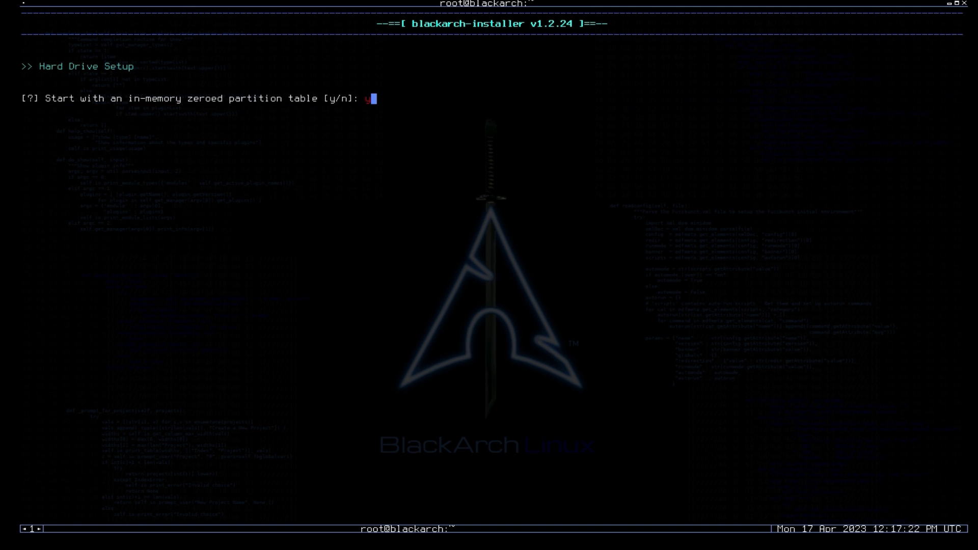
{"action": "key", "text": "Return"}
Pick the dos label and create a bootable 500M primary partition sda1.
{"action": "key", "text": "Down"}
{"action": "key", "text": "Return"}
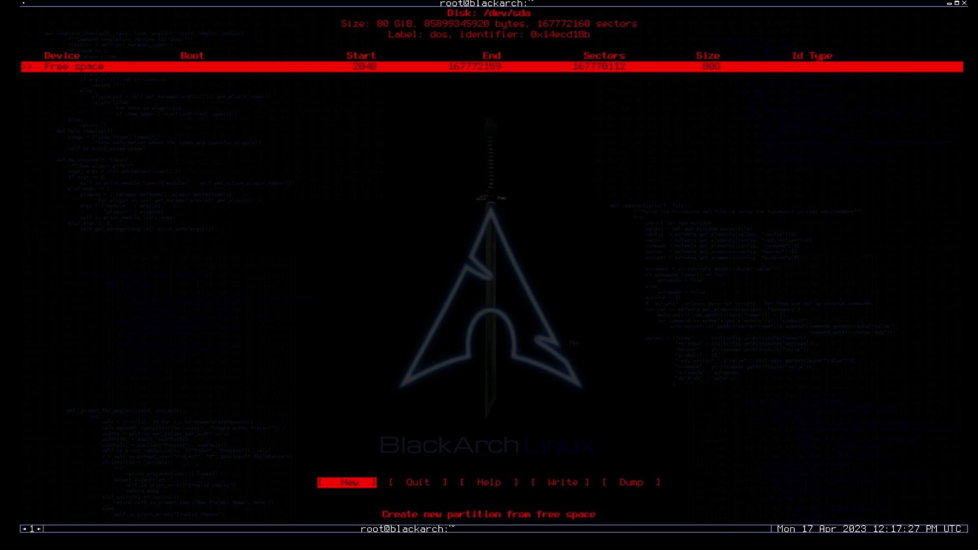
{"action": "key", "text": "Return"}
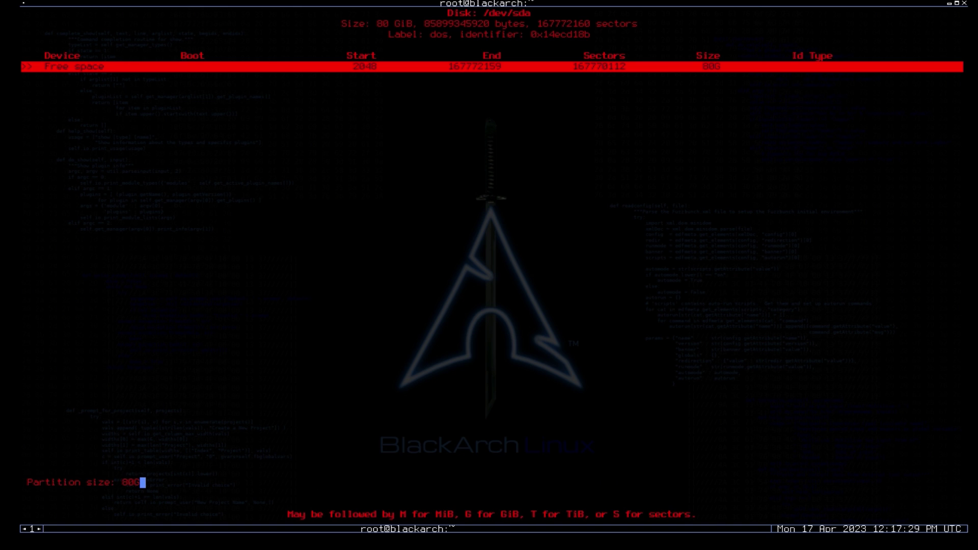
{"action": "key", "text": "BackSpace"}
{"action": "key", "text": "BackSpace"}
{"action": "key", "text": "BackSpace"}
{"action": "type", "text": "500M"}
{"action": "key", "text": "Return"}
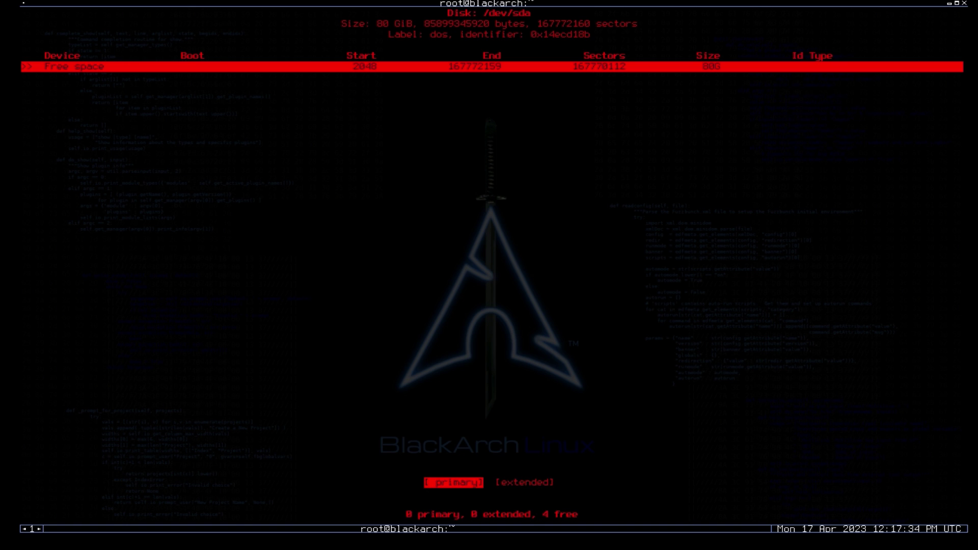
{"action": "key", "text": "Return"}
{"action": "key", "text": "Left"}
{"action": "key", "text": "Left"}
{"action": "key", "text": "Left"}
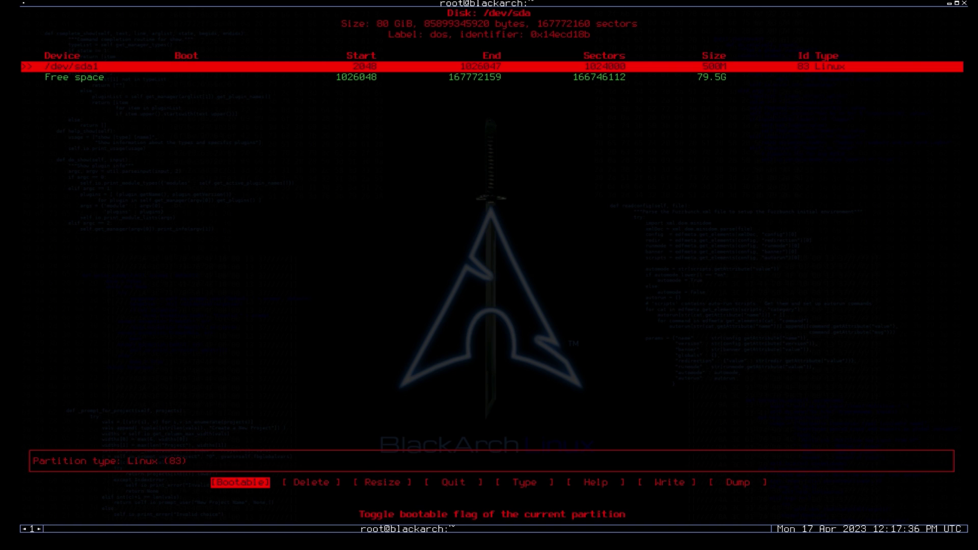
{"action": "key", "text": "Return"}
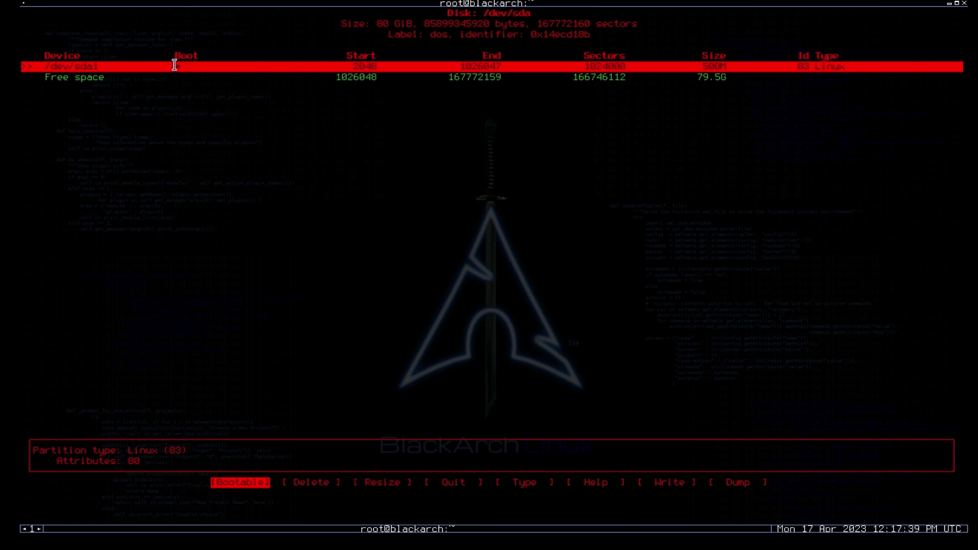
Create a 1G primary partition sda2 with type Linux swap.
{"action": "key", "text": "Down"}
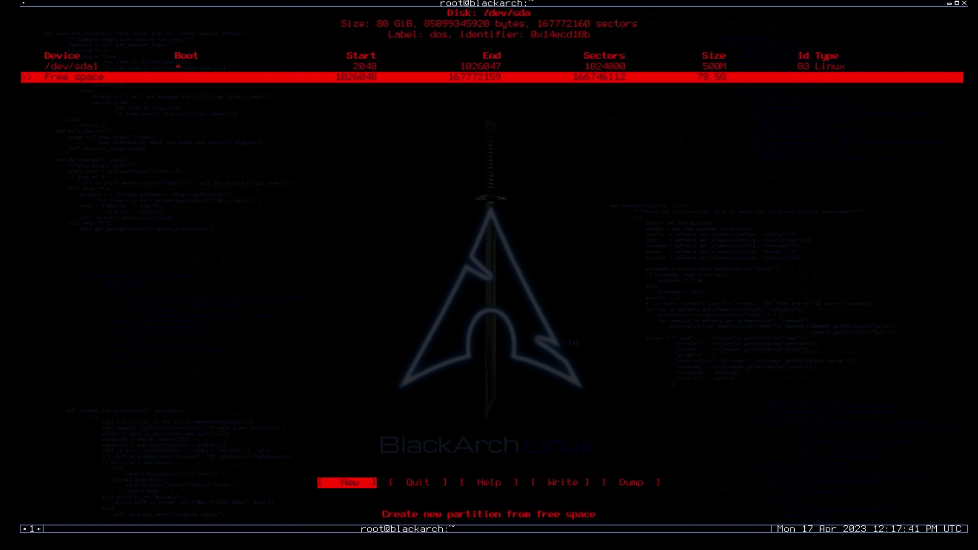
{"action": "key", "text": "Return"}
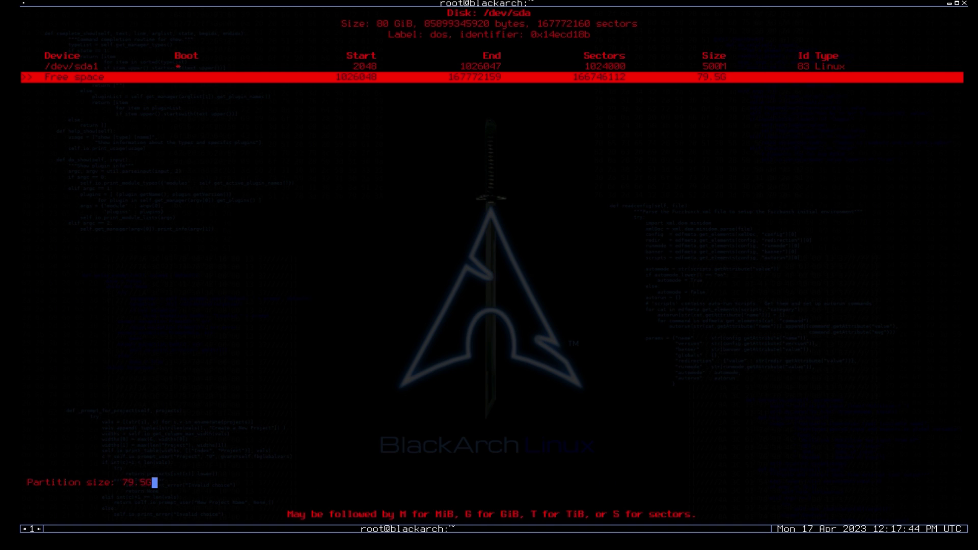
{"action": "key", "text": "BackSpace"}
{"action": "key", "text": "BackSpace"}
{"action": "key", "text": "BackSpace"}
{"action": "key", "text": "BackSpace"}
{"action": "key", "text": "BackSpace"}
{"action": "type", "text": "10G"}
{"action": "key", "text": "Return"}
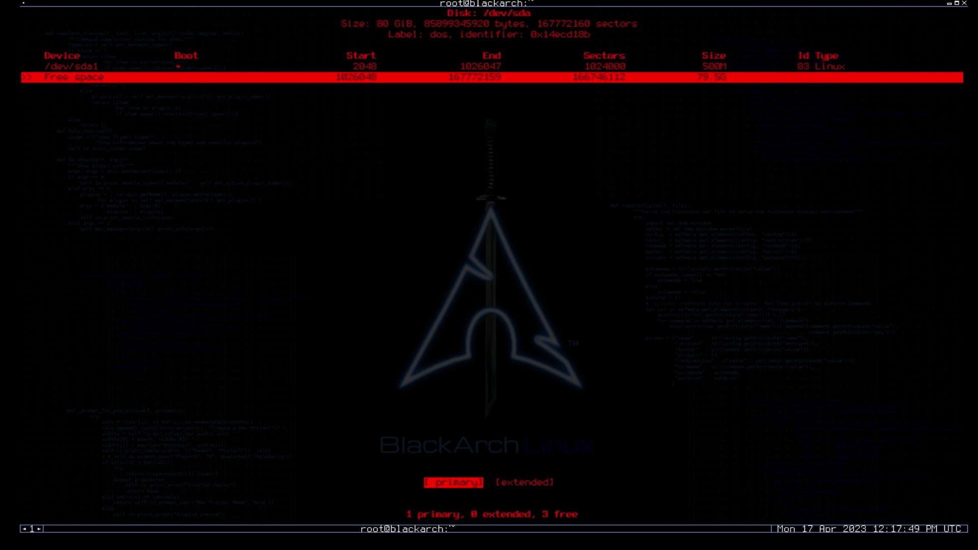
{"action": "key", "text": "Return"}
{"action": "key", "text": "Right"}
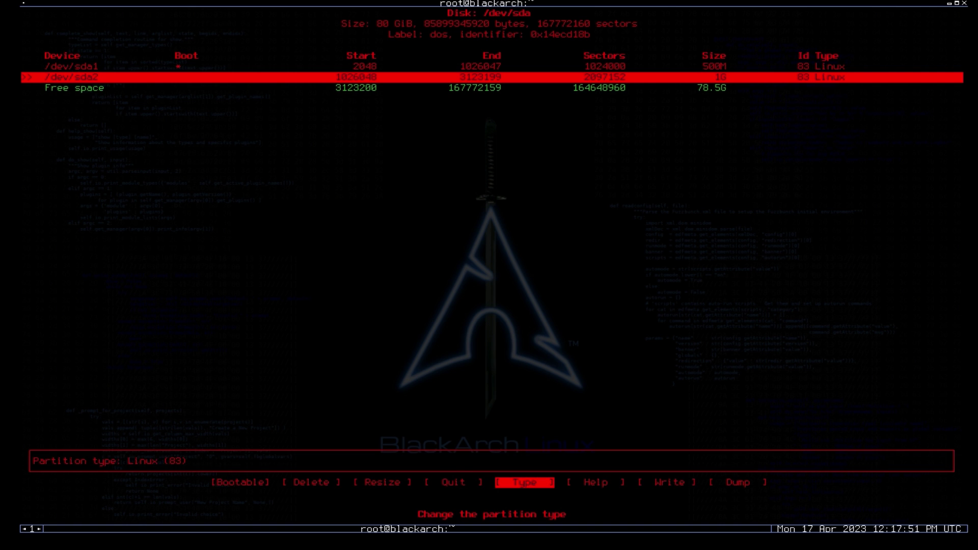
{"action": "key", "text": "Return"}
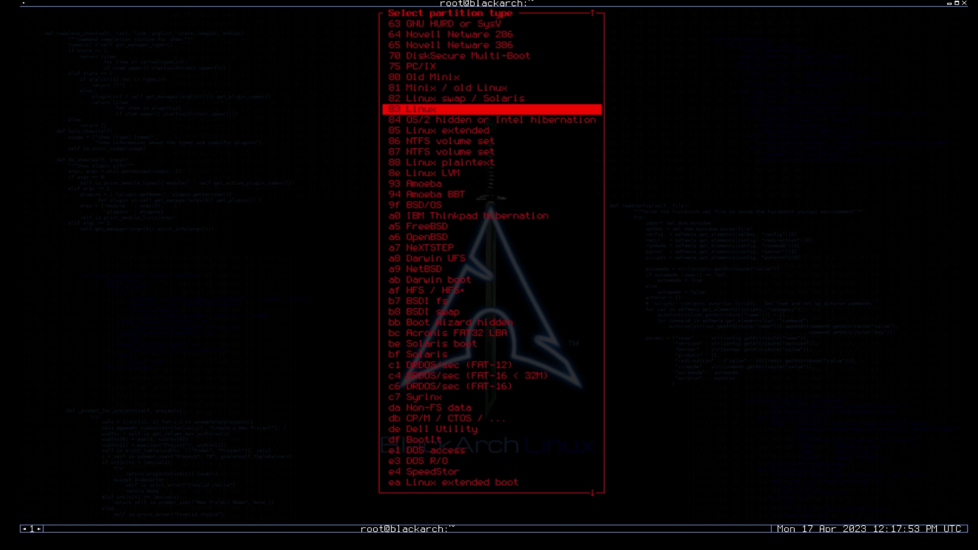
{"action": "key", "text": "Up"}
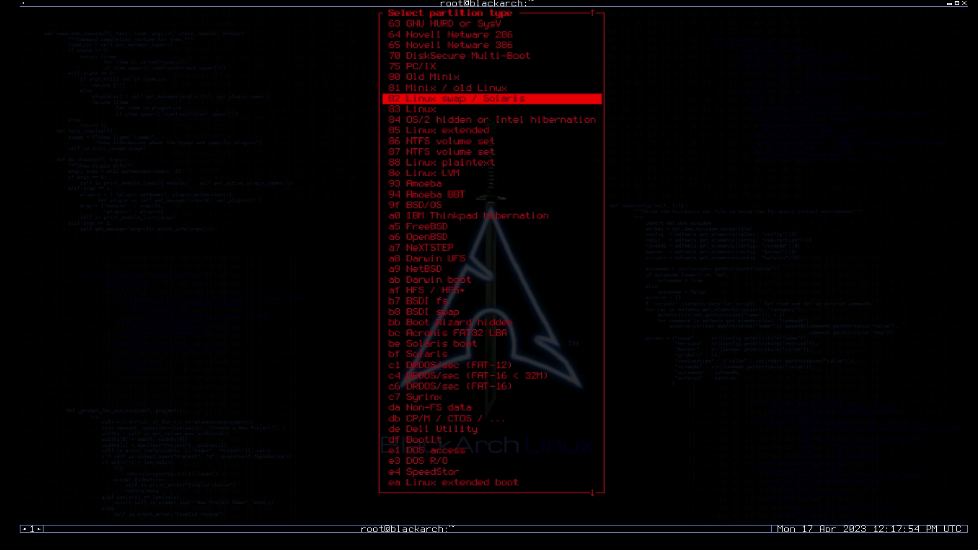
{"action": "key", "text": "Return"}
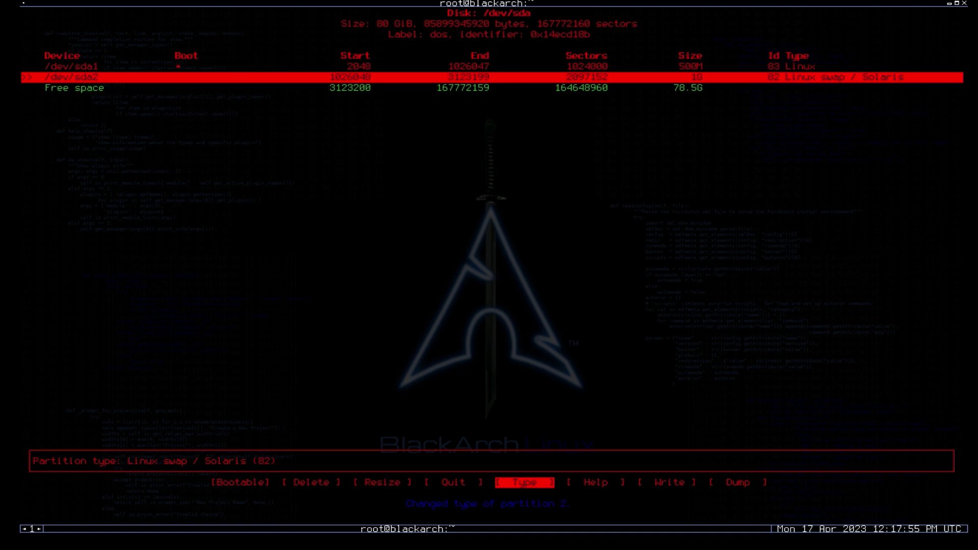
Use the remaining 78.5G for sda3, write the table confirming yes, and quit cfdisk.
{"action": "key", "text": "Down"}
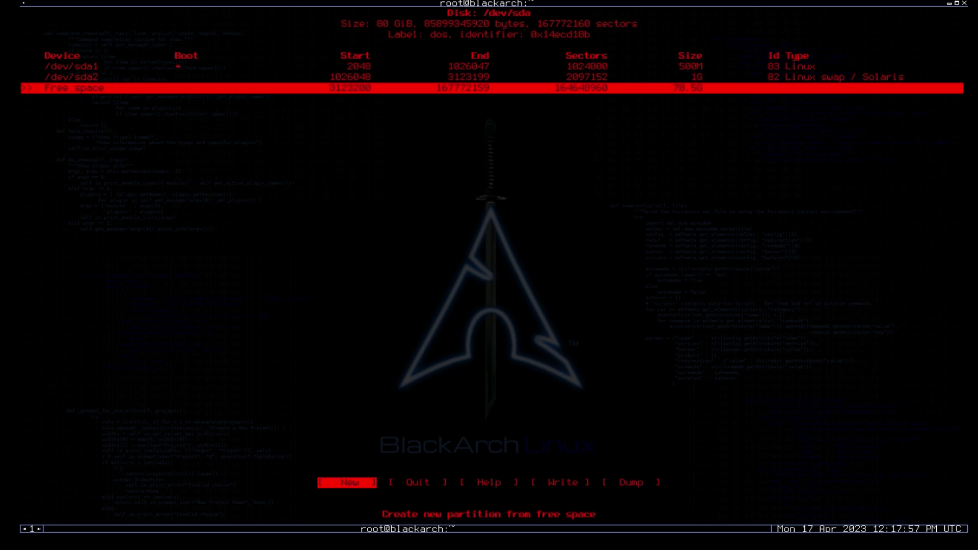
{"action": "key", "text": "Return"}
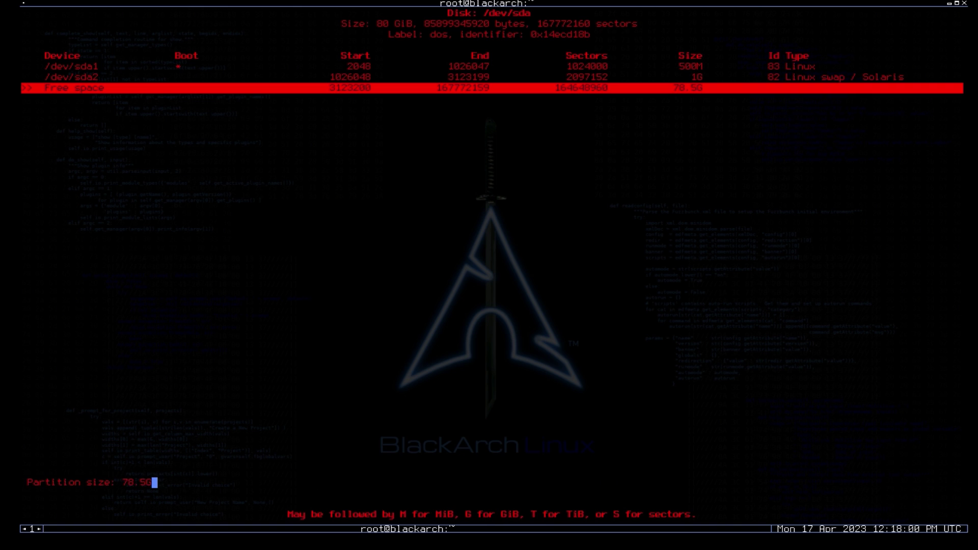
{"action": "key", "text": "Return"}
{"action": "key", "text": "Return"}
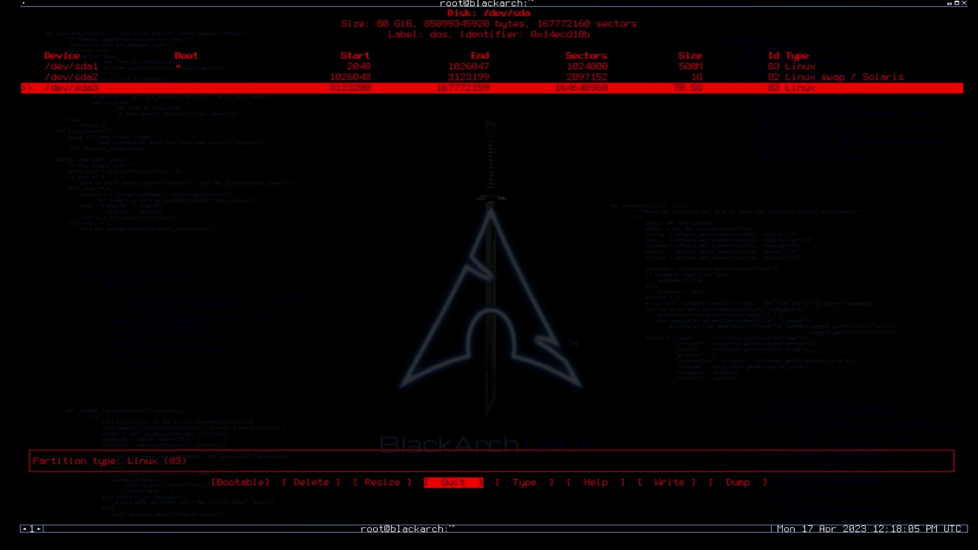
{"action": "key", "text": "Right"}
{"action": "key", "text": "Right"}
{"action": "key", "text": "Right"}
{"action": "key", "text": "Return"}
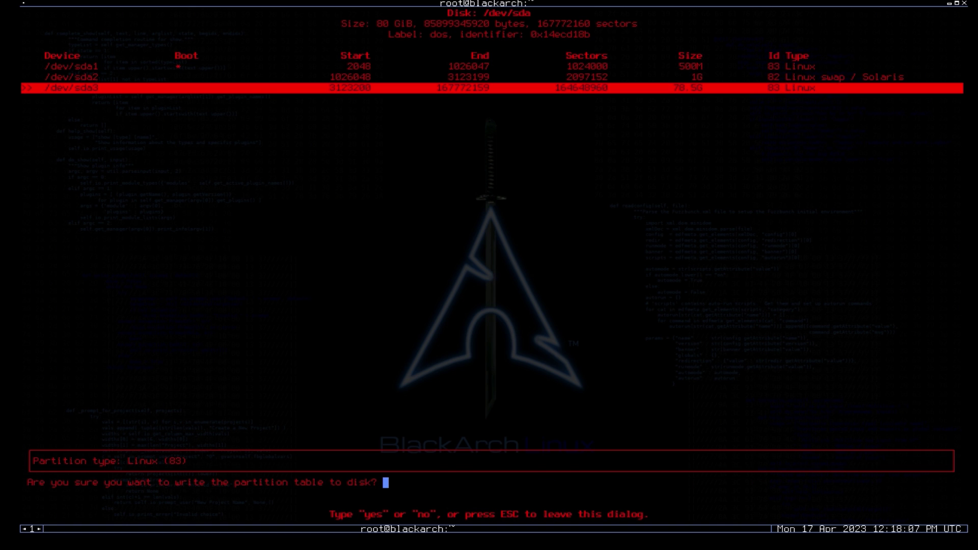
{"action": "type", "text": "yes"}
{"action": "key", "text": "Return"}
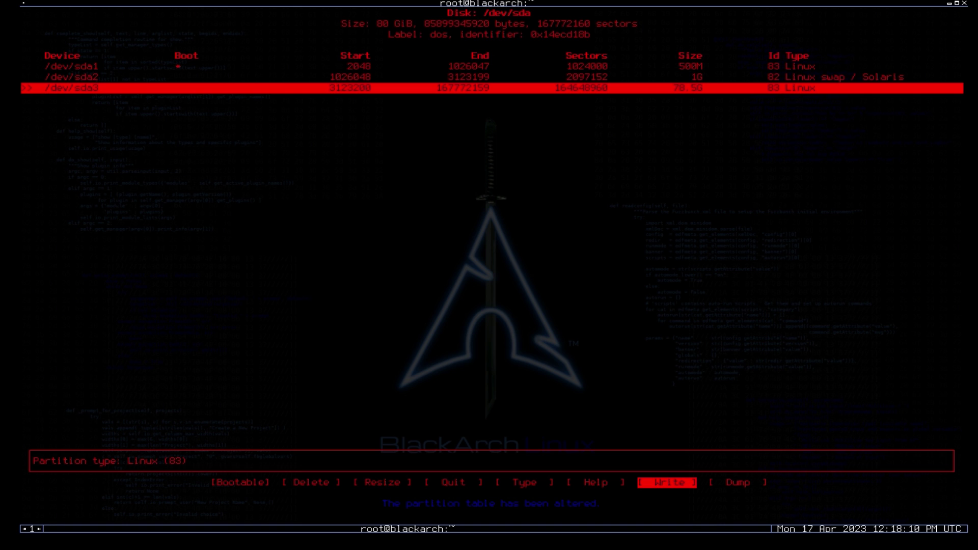
{"action": "key", "text": "Left"}
{"action": "key", "text": "Left"}
{"action": "key", "text": "Left"}
{"action": "key", "text": "Left"}
{"action": "key", "text": "Right"}
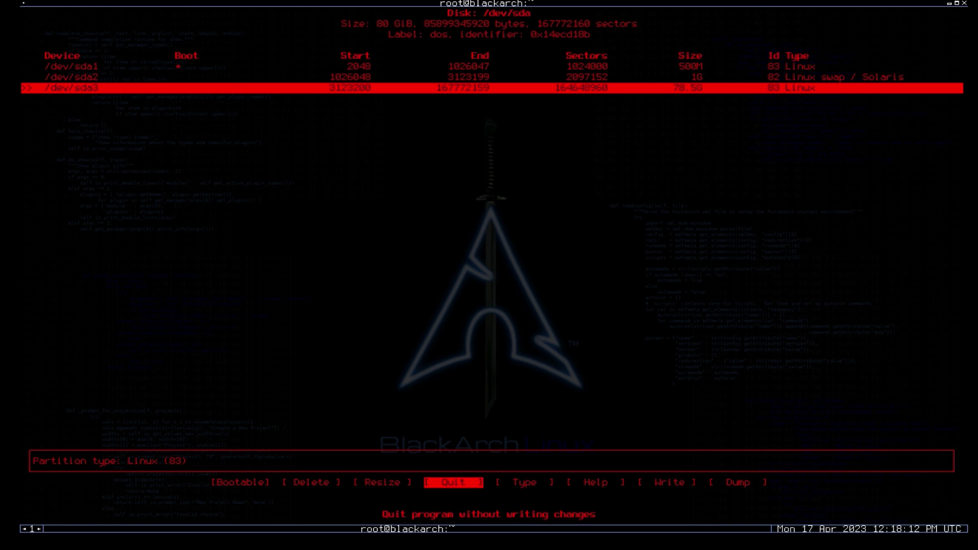
{"action": "key", "text": "Return"}
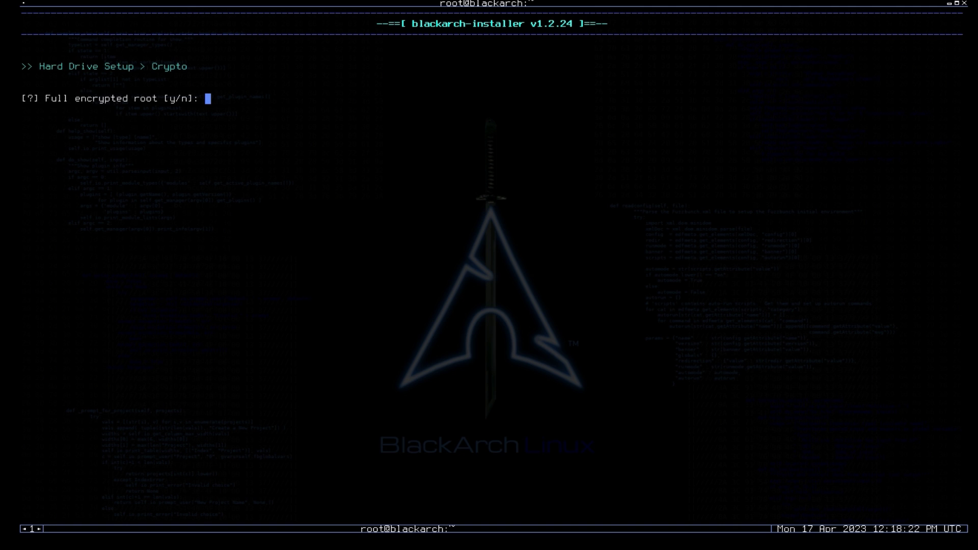
Decline root partition encryption and set /dev/sda1 as the ext4 boot partition.
{"action": "type", "text": "n"}
{"action": "key", "text": "Return"}
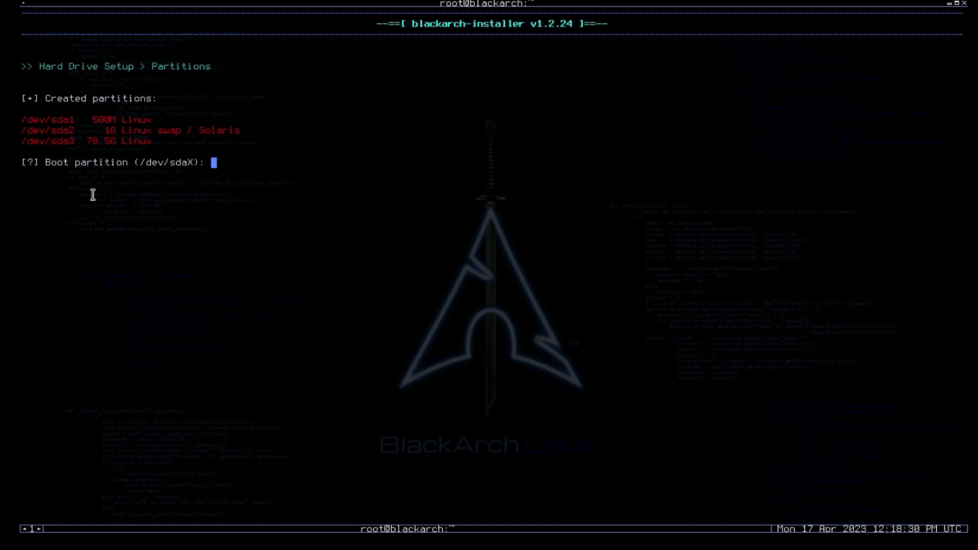
{"action": "left_click_drag", "start_coordinate": [46, 162], "coordinate": [135, 162]}
{"action": "type", "text": "/dev/sda1"}
{"action": "key", "text": "Return"}
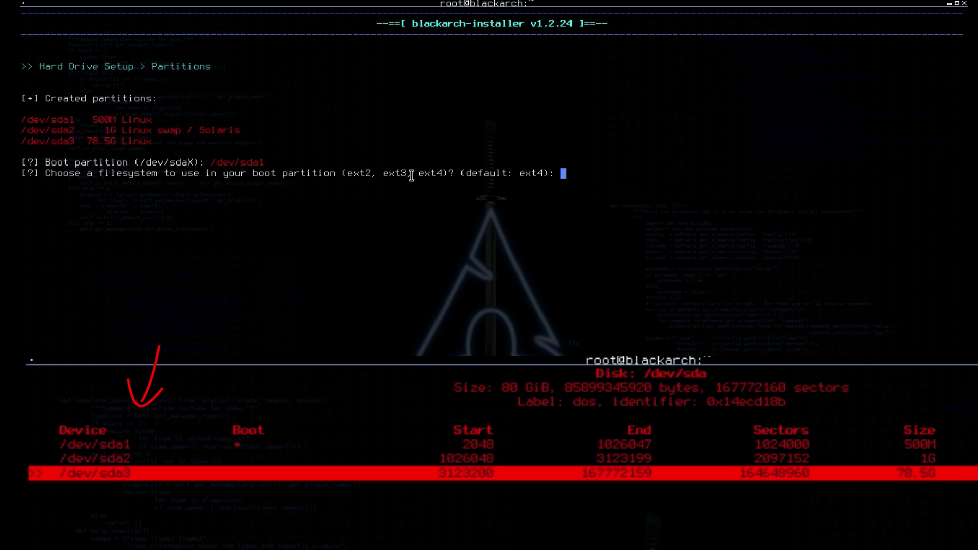
{"action": "left_click_drag", "start_coordinate": [378, 174], "coordinate": [509, 171]}
{"action": "left_click", "coordinate": [387, 189]}
{"action": "type", "text": "ext4"}
{"action": "key", "text": "Return"}
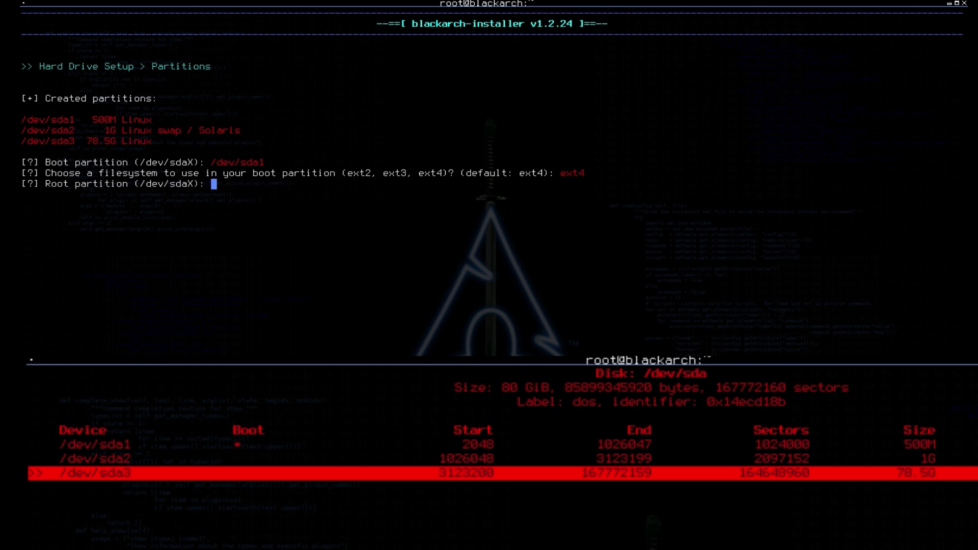
Set /dev/sda3 as the ext4 root partition.
{"action": "left_click_drag", "start_coordinate": [49, 185], "coordinate": [127, 185]}
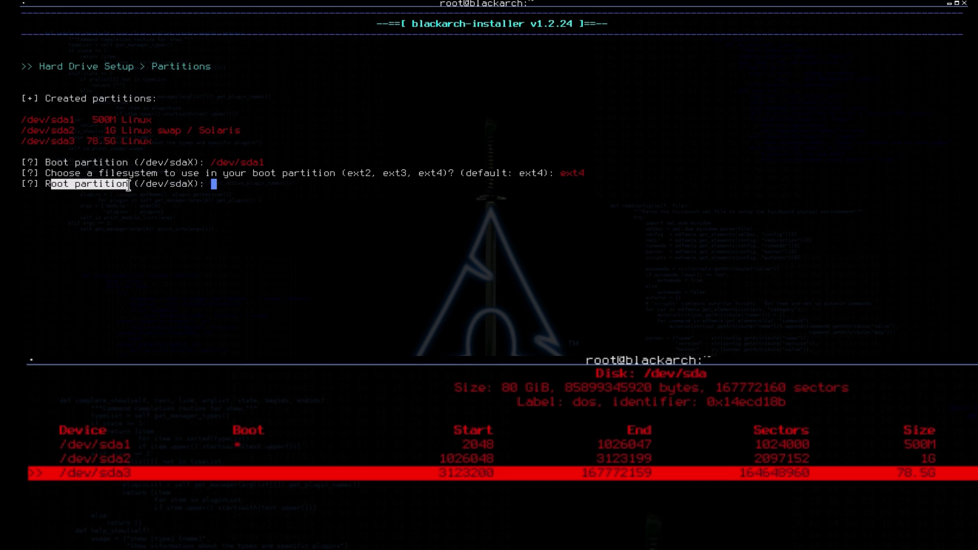
{"action": "left_click", "coordinate": [51, 146]}
{"action": "triple_click", "coordinate": [51, 146]}
{"action": "triple_click", "coordinate": [157, 226]}
{"action": "type", "text": "/"}
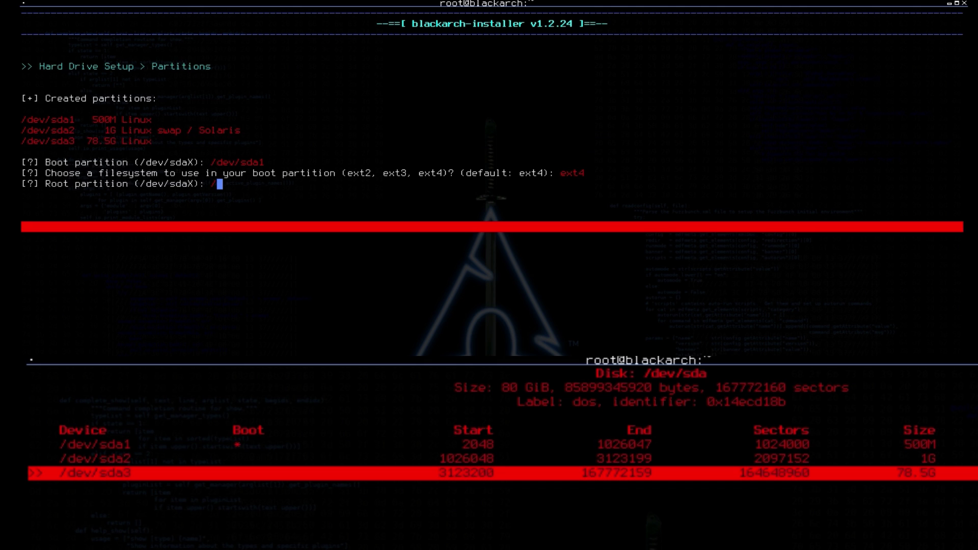
{"action": "type", "text": "dev/sda3"}
{"action": "key", "text": "Return"}
{"action": "type", "text": "ext4"}
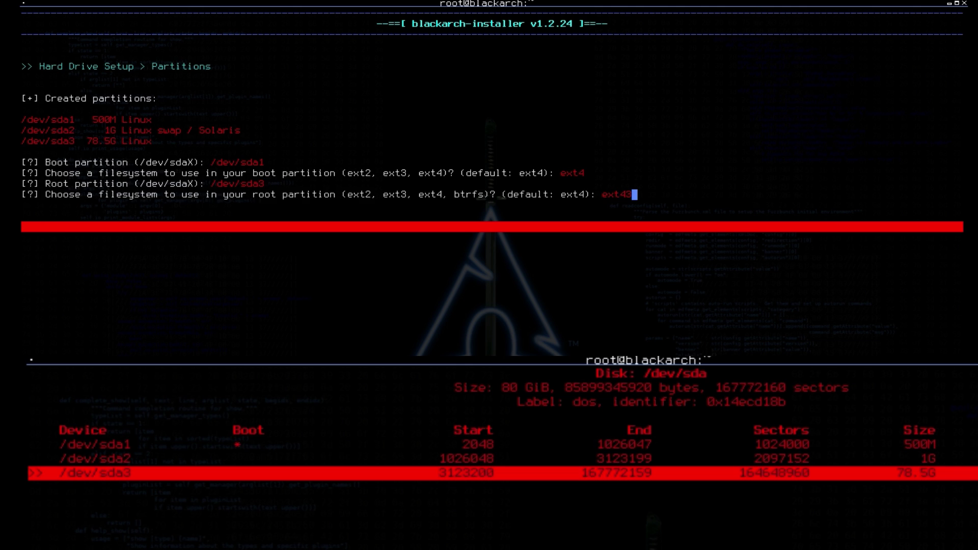
{"action": "key", "text": "Return"}
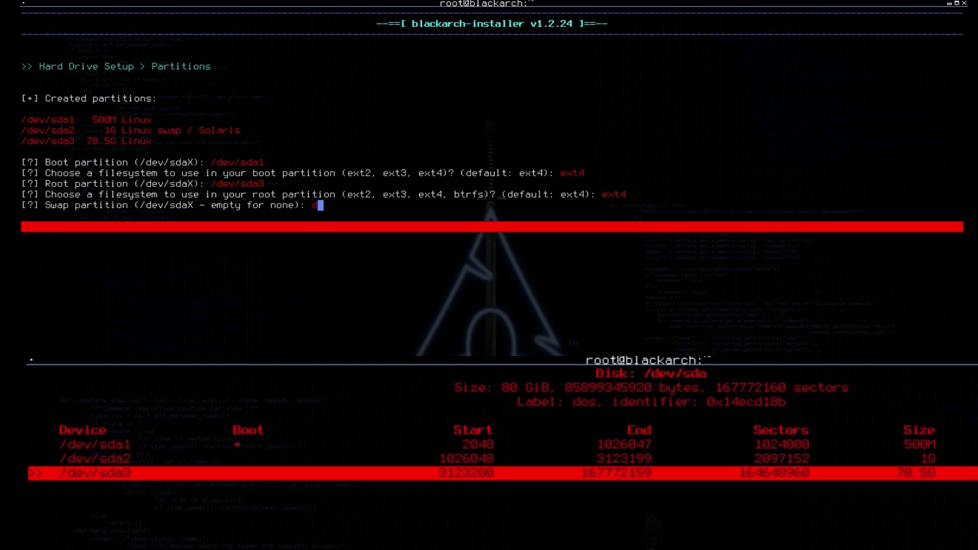
Answer the swap partition prompt, identifying the 1G Linux swap partition.
{"action": "type", "text": "/dev/sda1"}
{"action": "left_click_drag", "start_coordinate": [47, 205], "coordinate": [153, 205]}
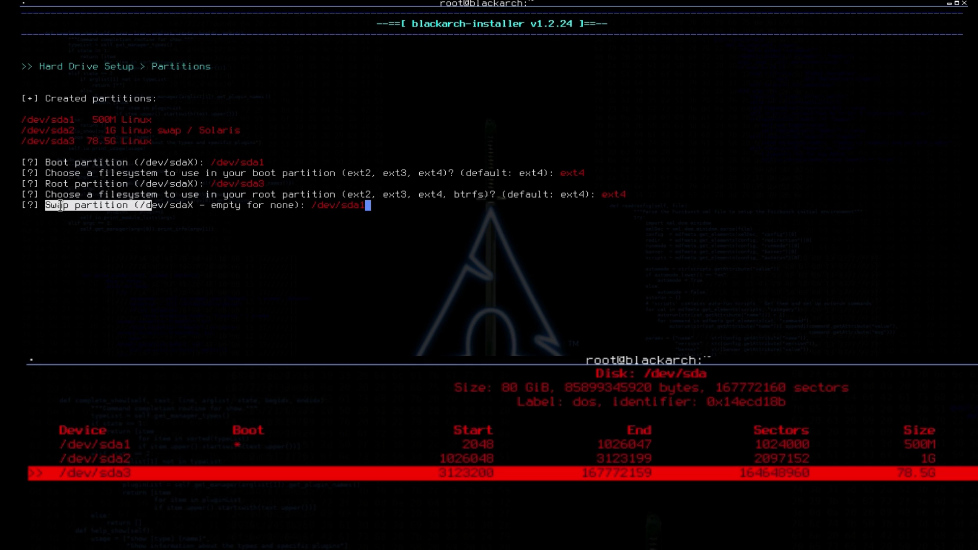
{"action": "left_click", "coordinate": [61, 205]}
{"action": "double_click", "coordinate": [56, 204]}
{"action": "left_click", "coordinate": [212, 213]}
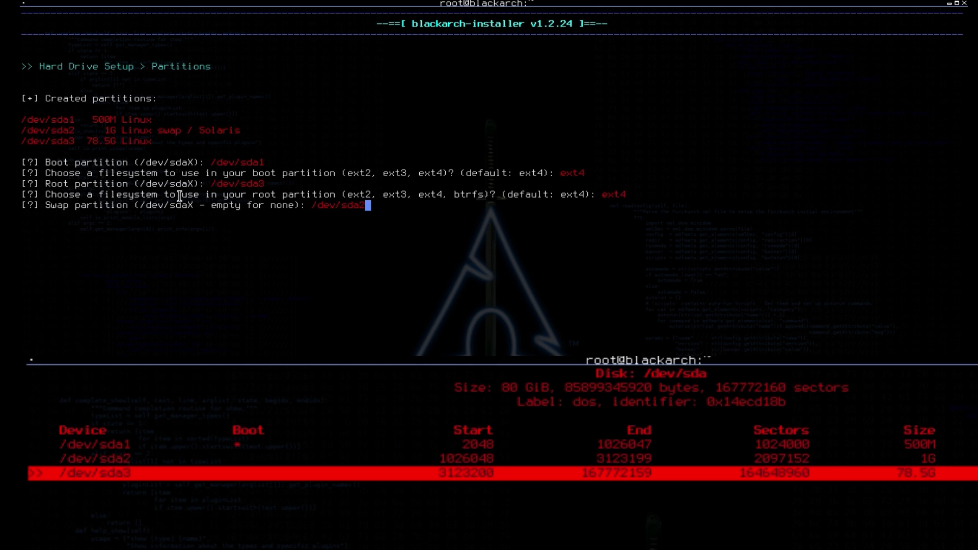
{"action": "left_click_drag", "start_coordinate": [107, 131], "coordinate": [176, 131]}
Submit /dev/sda2 as swap, then answer y to confirm the partition table and formatting.
{"action": "key", "text": "Return"}
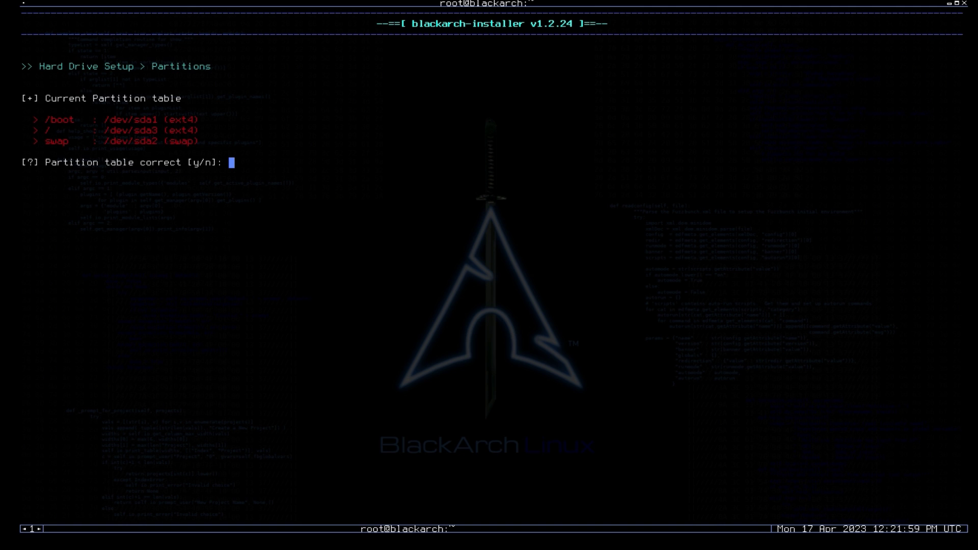
{"action": "type", "text": "y"}
{"action": "key", "text": "Return"}
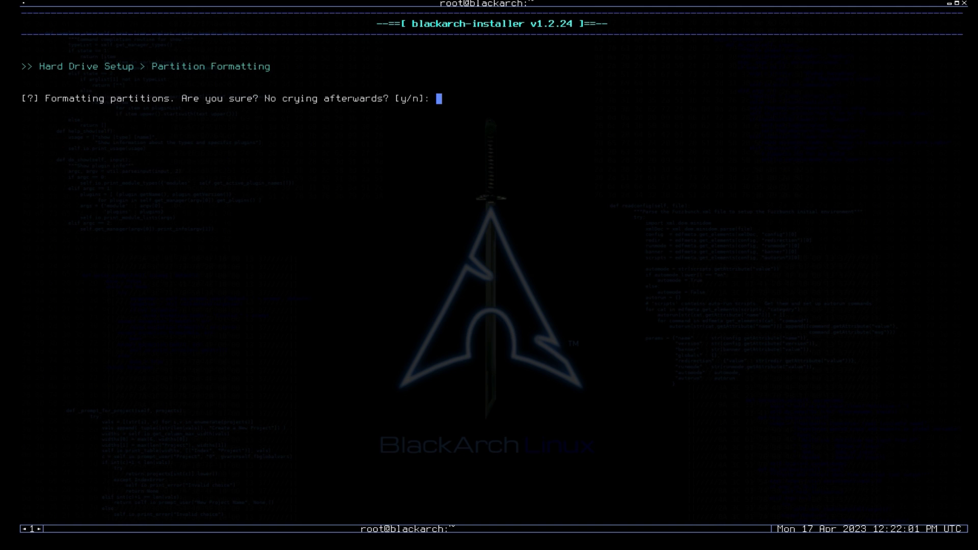
{"action": "type", "text": "y"}
{"action": "key", "text": "Return"}
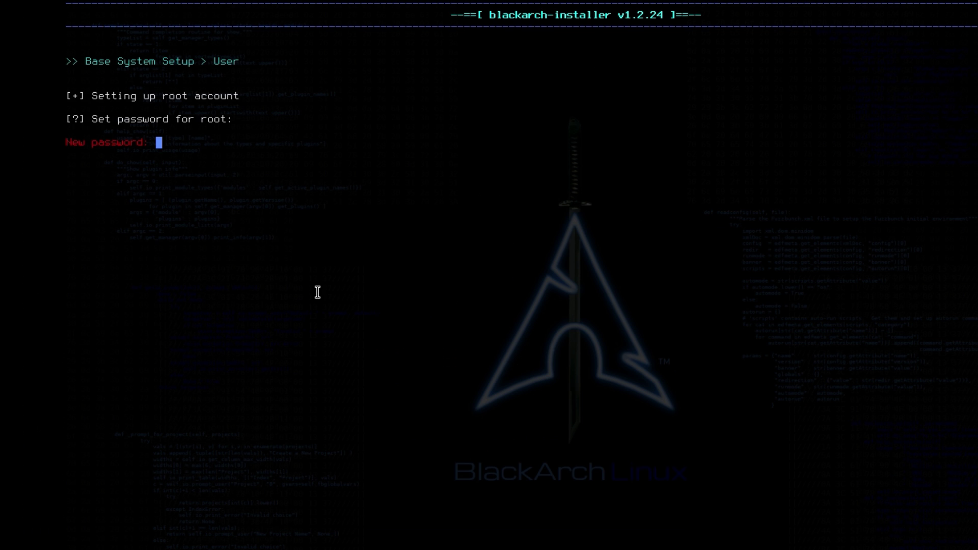
Set the root password and add a normal user 'Black' with its own password.
{"action": "key", "text": "Return"}
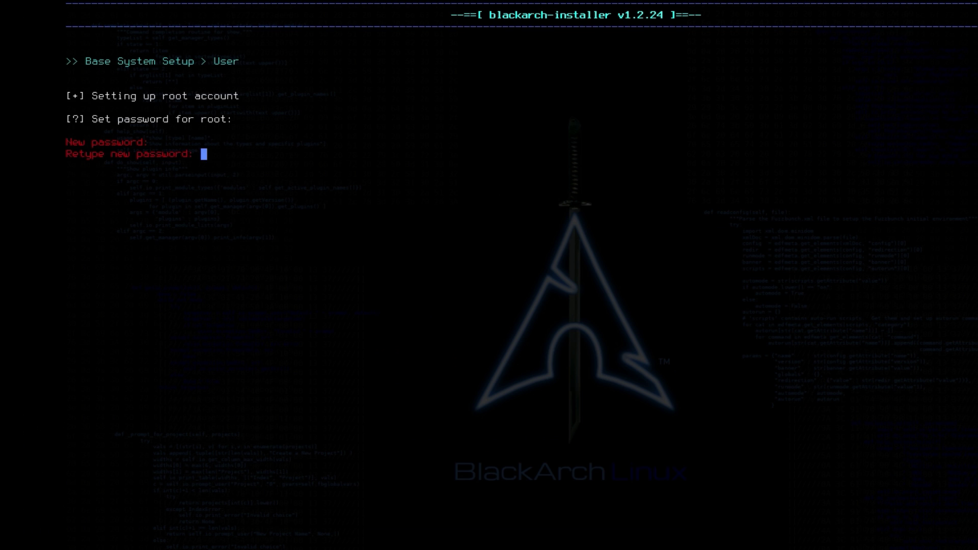
{"action": "key", "text": "Return"}
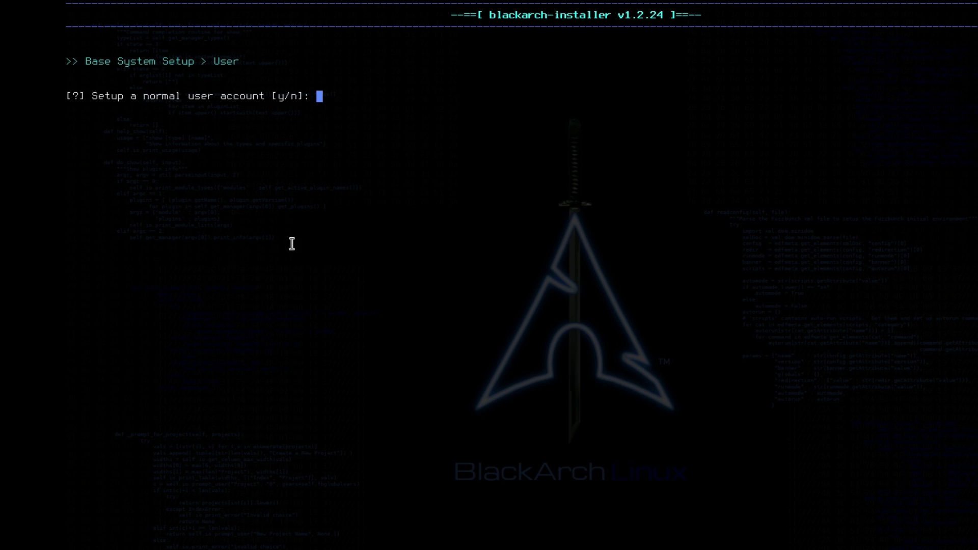
{"action": "left_click_drag", "start_coordinate": [67, 96], "coordinate": [303, 97]}
{"action": "left_click", "coordinate": [302, 148]}
{"action": "type", "text": "y"}
{"action": "key", "text": "Return"}
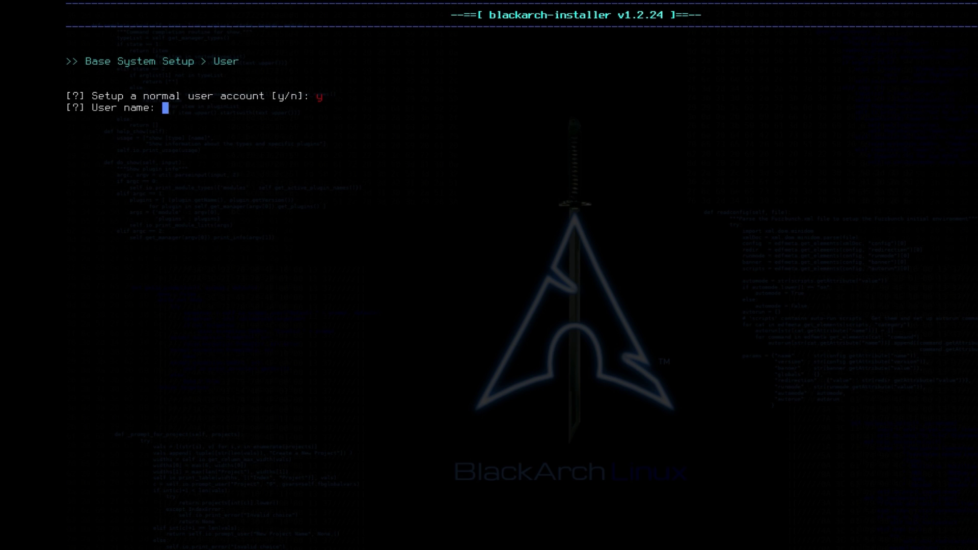
{"action": "type", "text": "Black"}
{"action": "key", "text": "Return"}
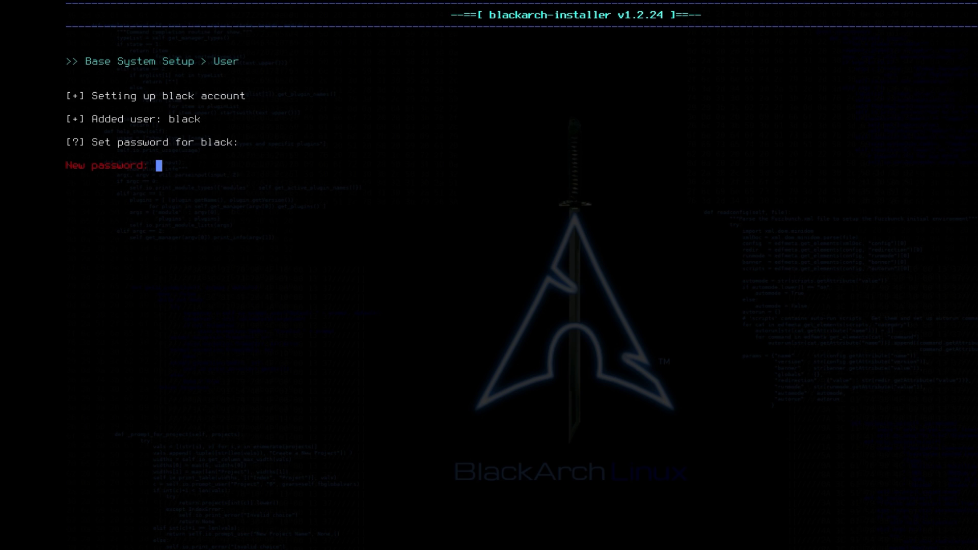
{"action": "key", "text": "Return"}
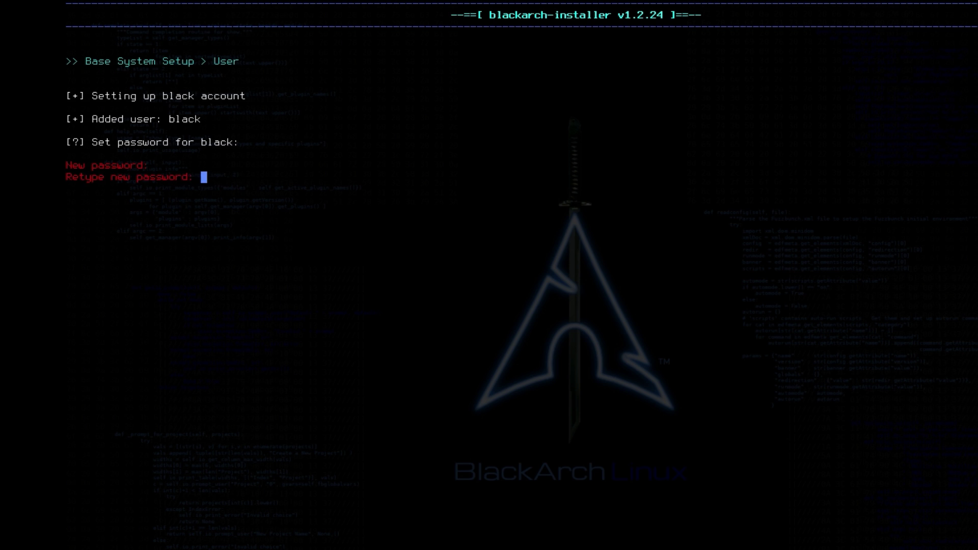
{"action": "key", "text": "Return"}
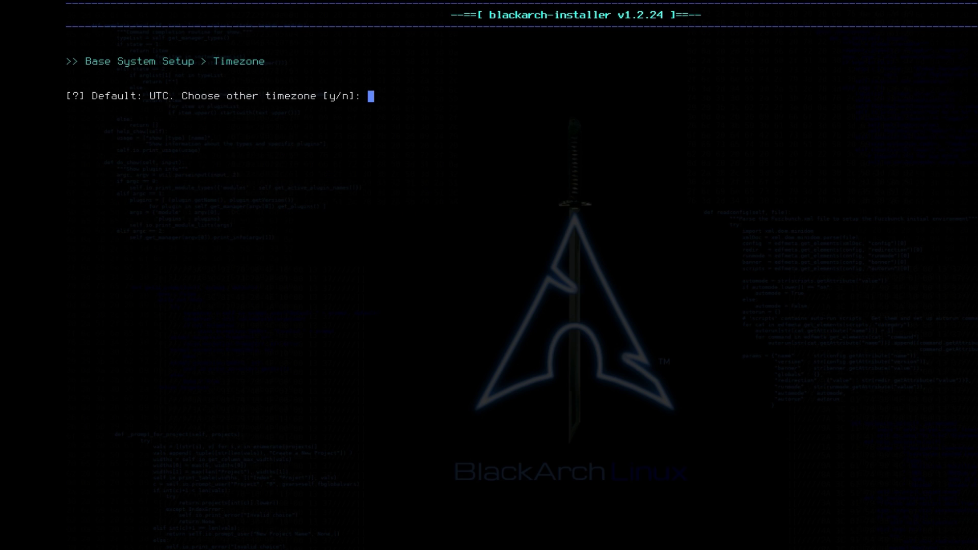
Choose UTC as the timezone to complete the installation.
{"action": "type", "text": "y"}
{"action": "key", "text": "Return"}
{"action": "type", "text": "UTC"}
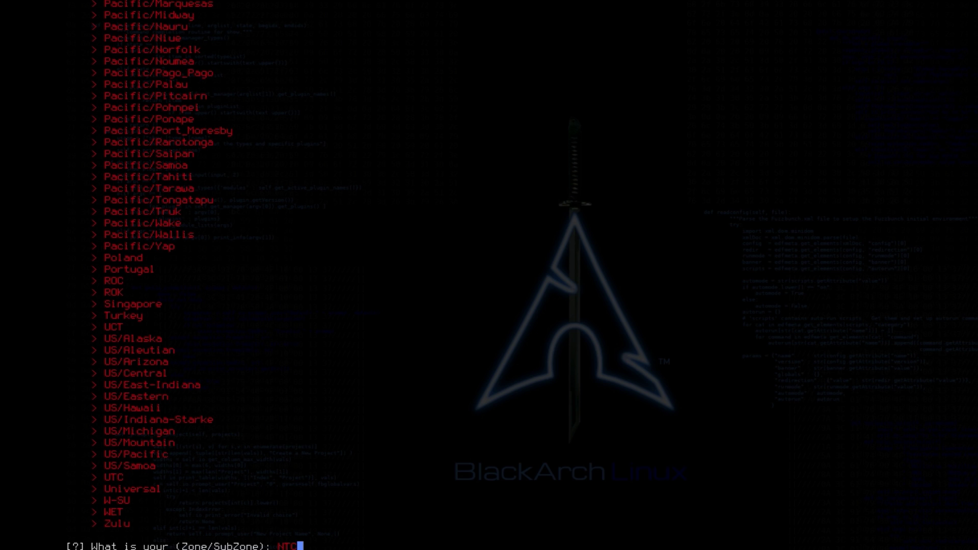
{"action": "key", "text": "BackSpace"}
{"action": "key", "text": "BackSpace"}
{"action": "key", "text": "BackSpace"}
{"action": "type", "text": "UTC"}
{"action": "key", "text": "Return"}
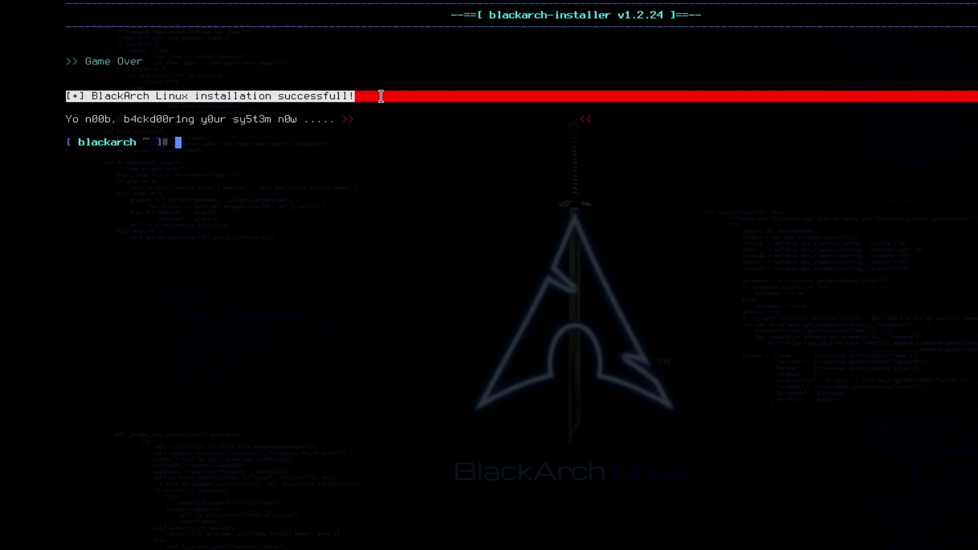
Reboot the VM and move through the BlackArch GRUB entries to the advanced options entry.
{"action": "type", "text": "re"}
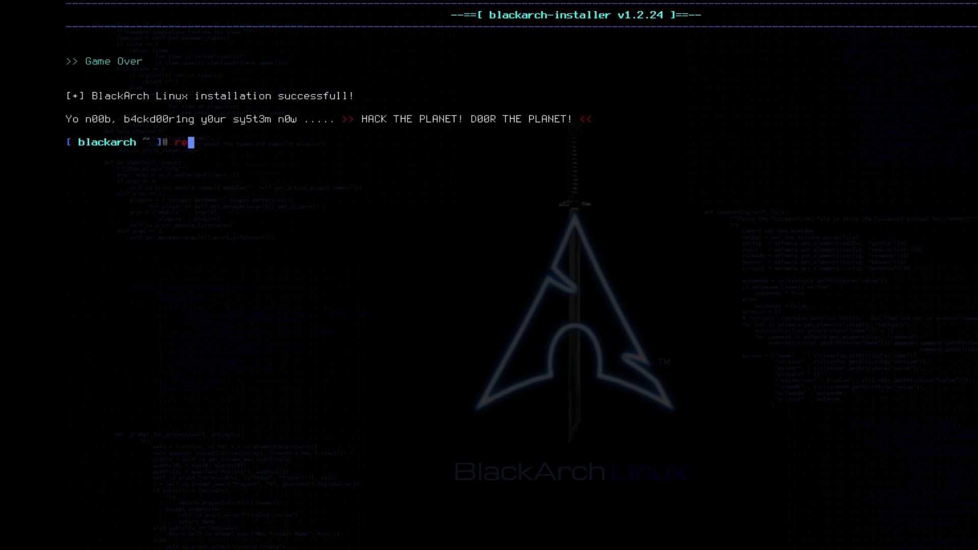
{"action": "type", "text": "boot"}
{"action": "key", "text": "Return"}
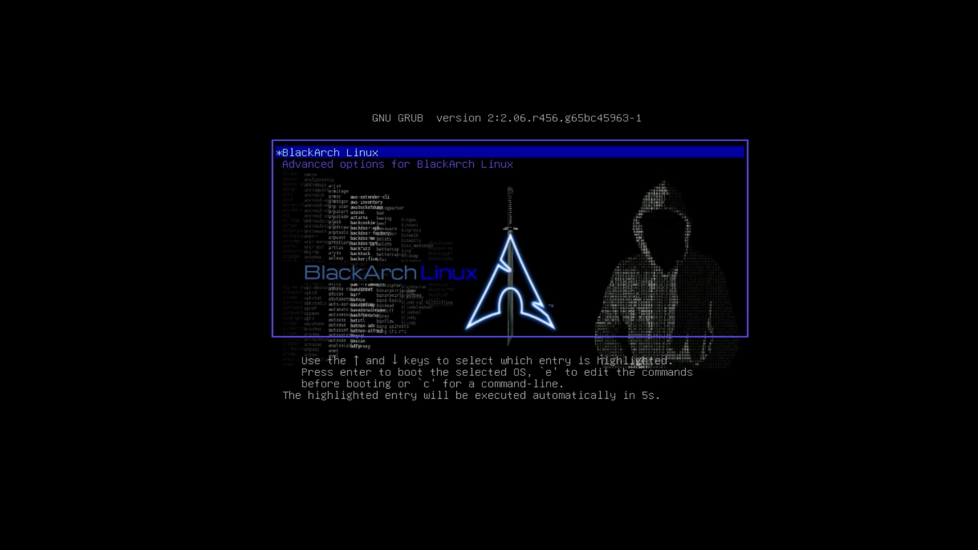
{"action": "key", "text": "Down"}
{"action": "key", "text": "Up"}
{"action": "key", "text": "Down"}
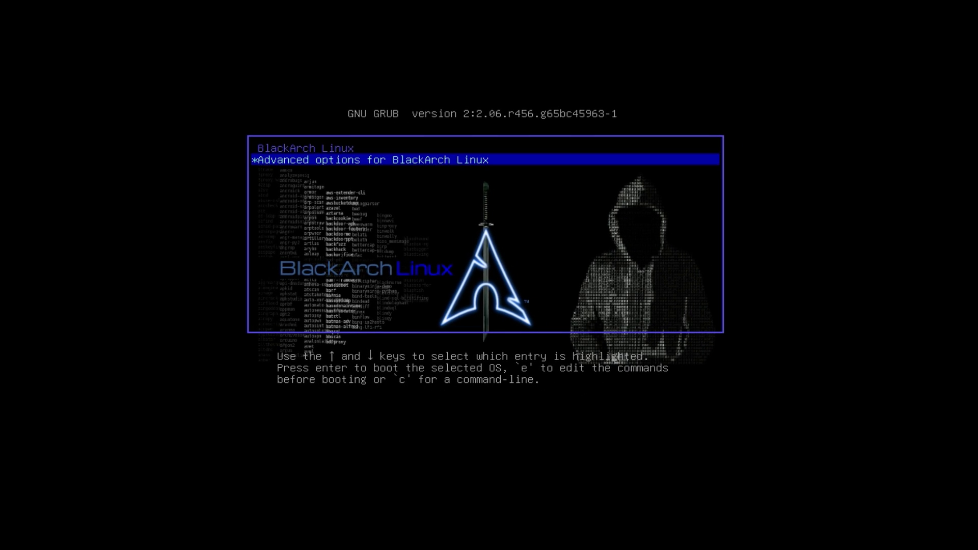